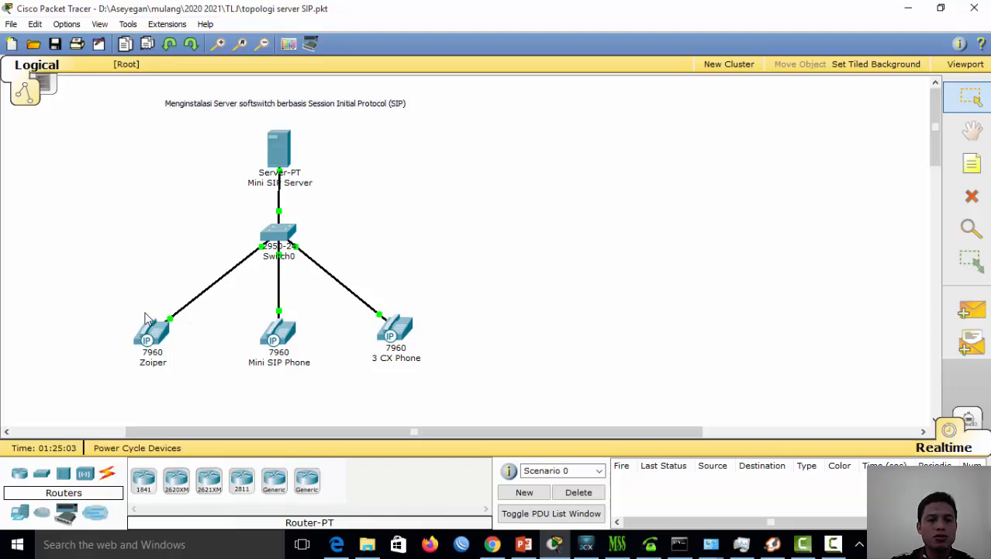
Bring miniSIPServer to the front and close its Local users list
mouse_move(142, 361)
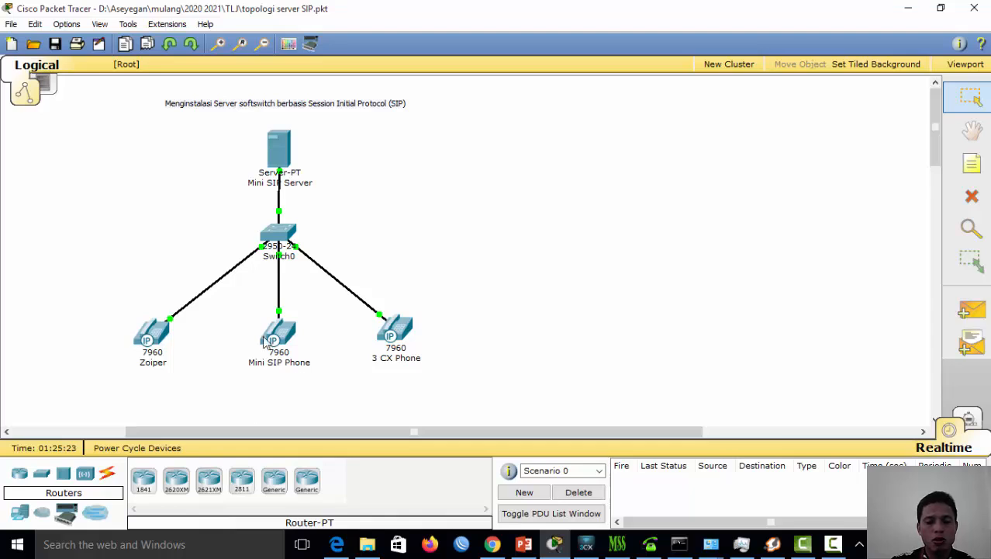
mouse_move(267, 342)
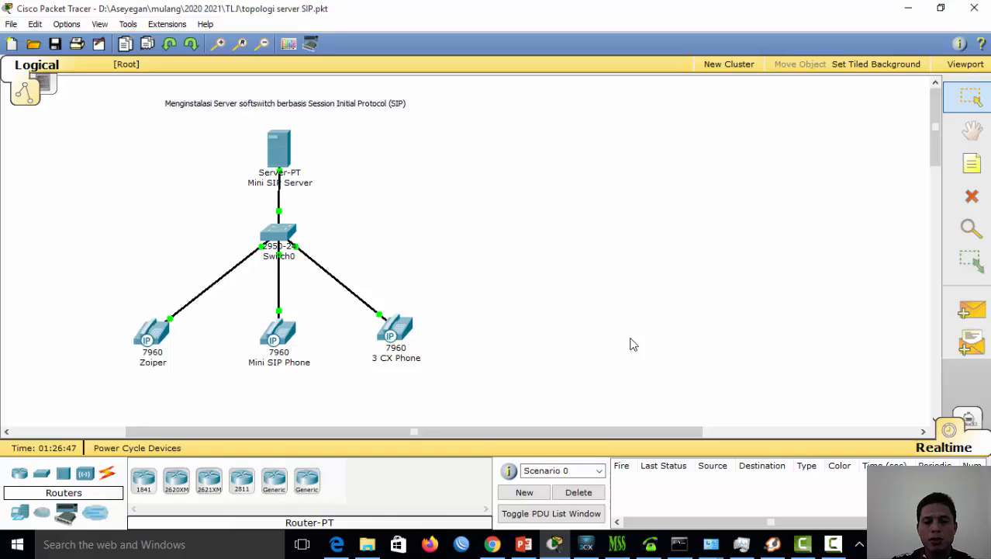
click(620, 546)
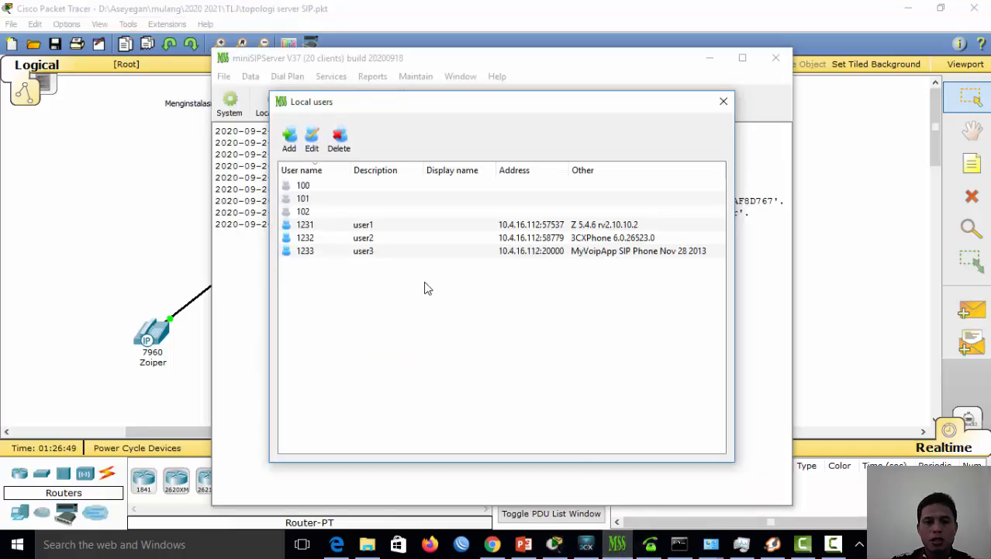
click(721, 103)
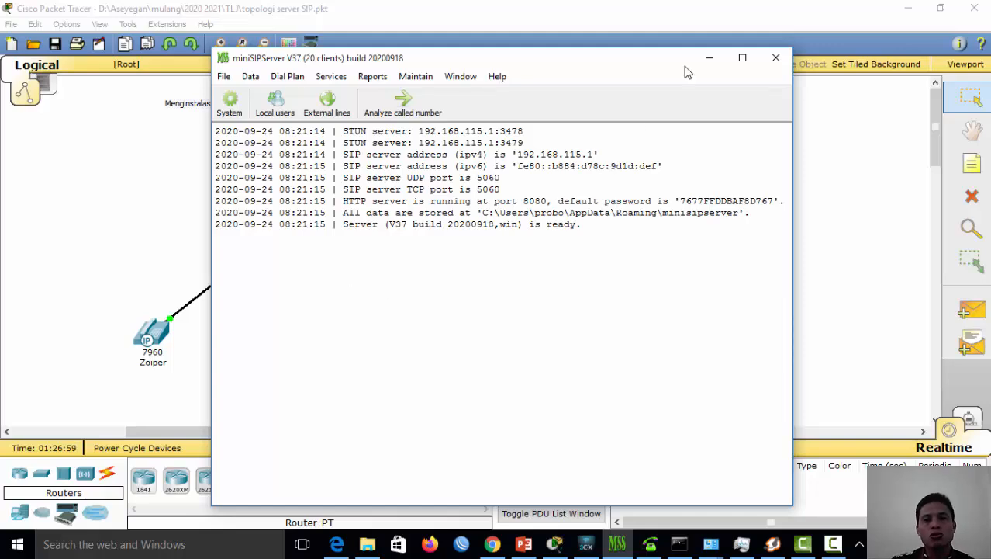
Minimize miniSIPServer to reveal the Packet Tracer topology, restore it once, then minimize again
click(710, 59)
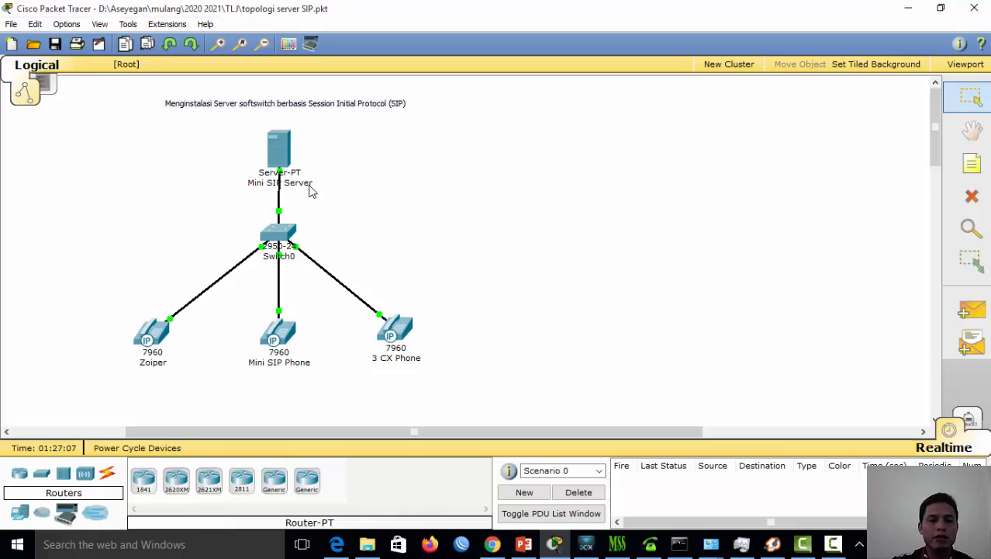
mouse_move(280, 184)
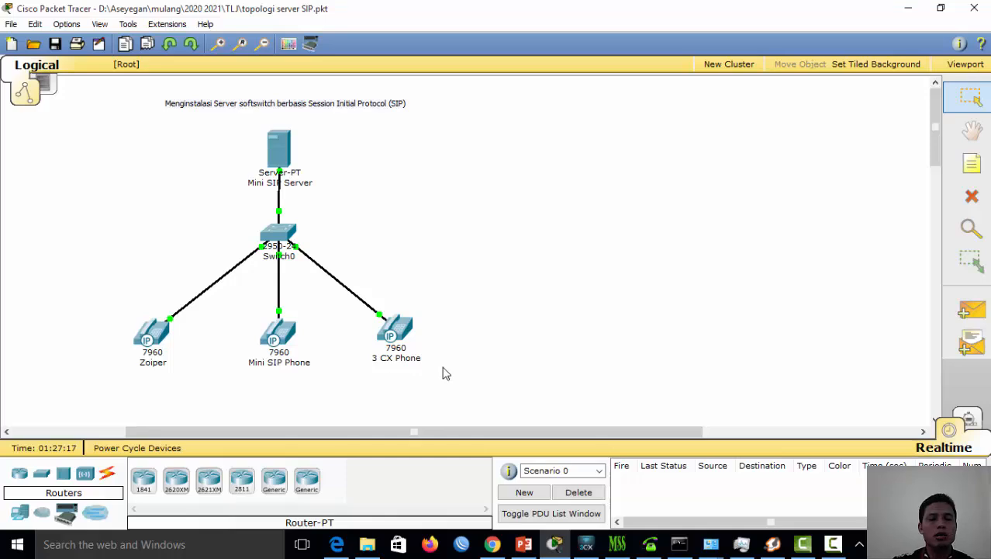
click(617, 544)
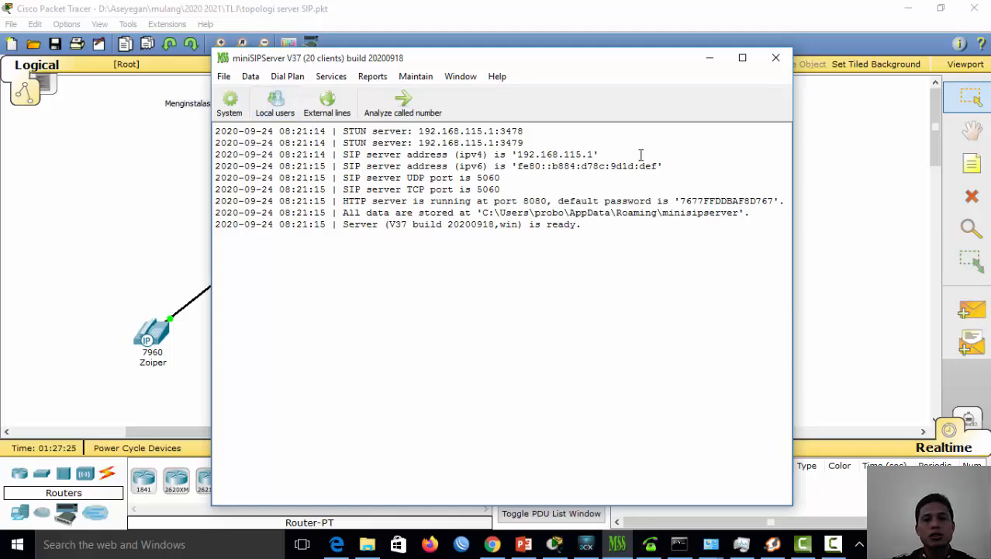
click(707, 58)
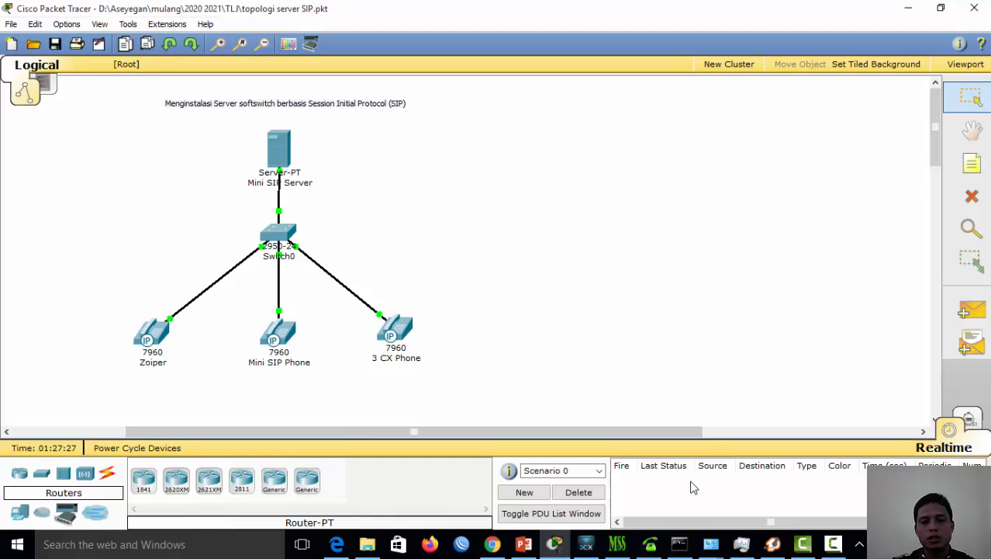
Bring up the 1233 softphone and the 3CX softphone, then switch back to the miniSIPServer log
click(651, 544)
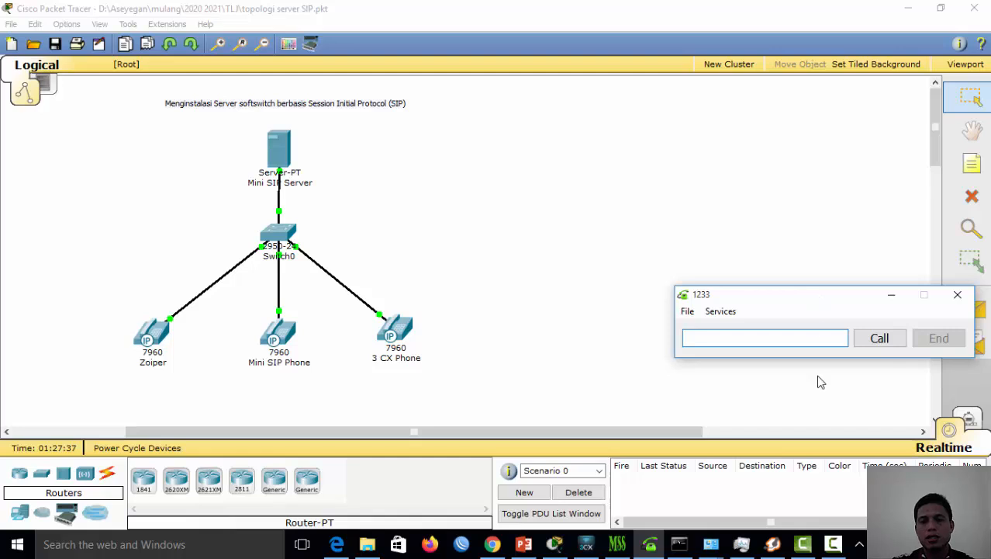
click(585, 543)
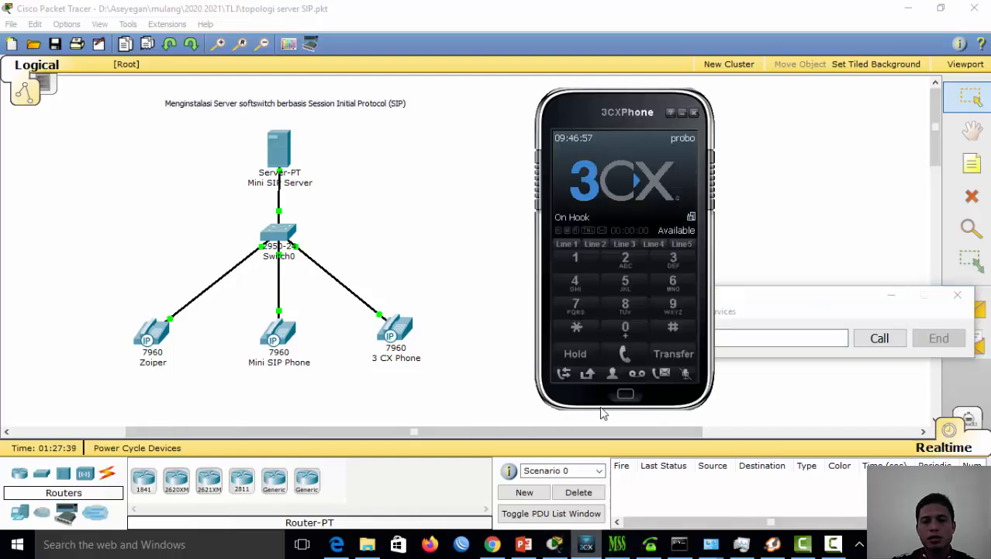
click(832, 544)
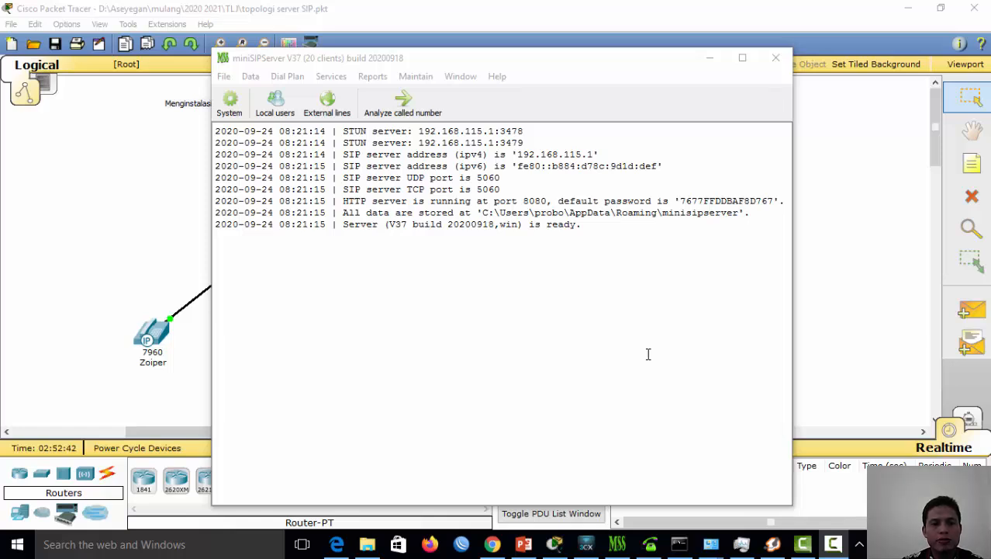
Maximize the miniSIPServer window and show the Local users list with accounts 100–102 and 1231–1233
click(743, 57)
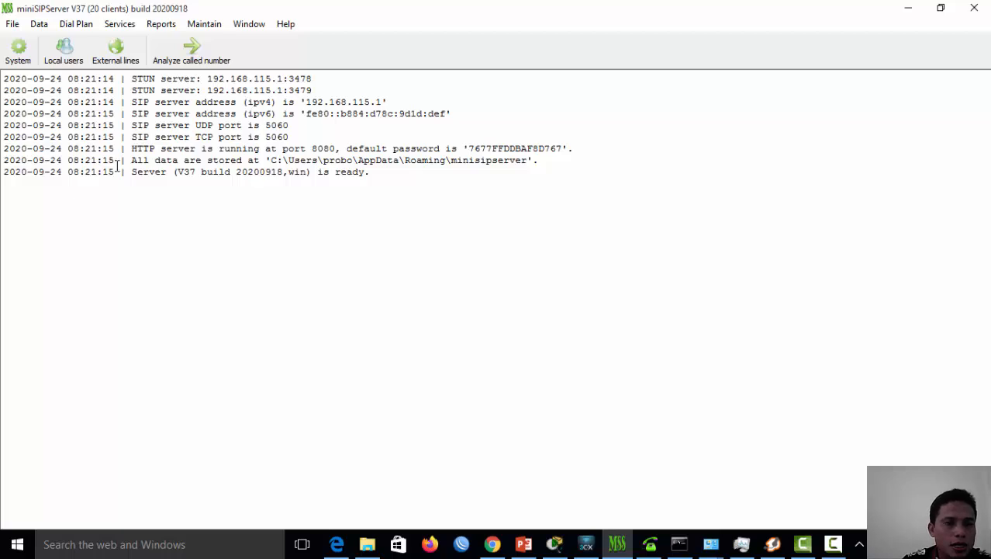
click(63, 53)
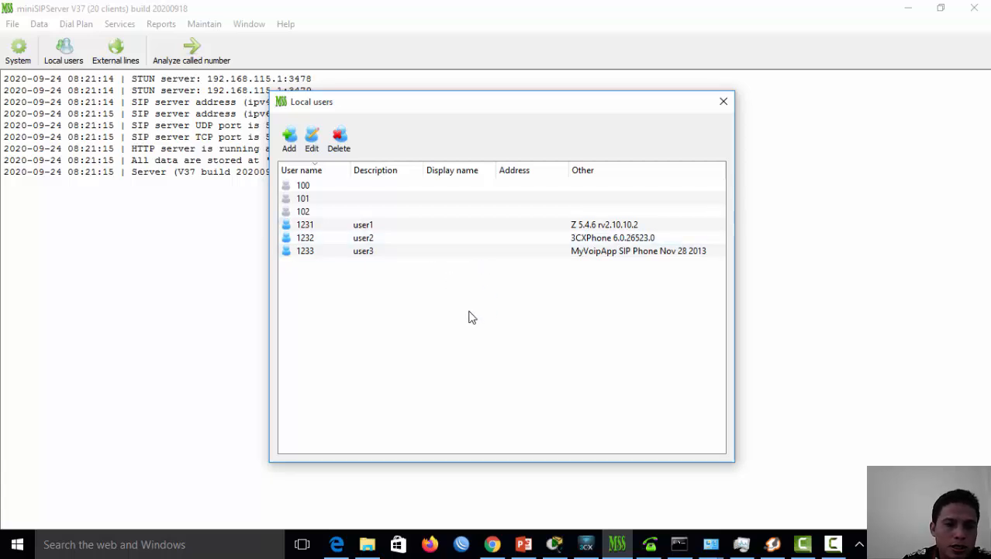
Add local user 1234 with its password and description 'dedi', then close the users list
click(289, 143)
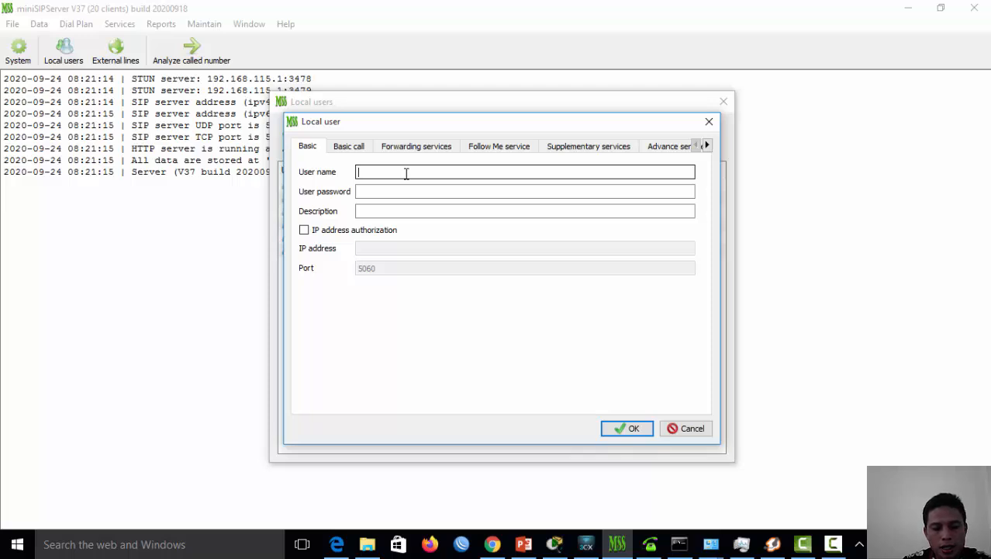
text(123)
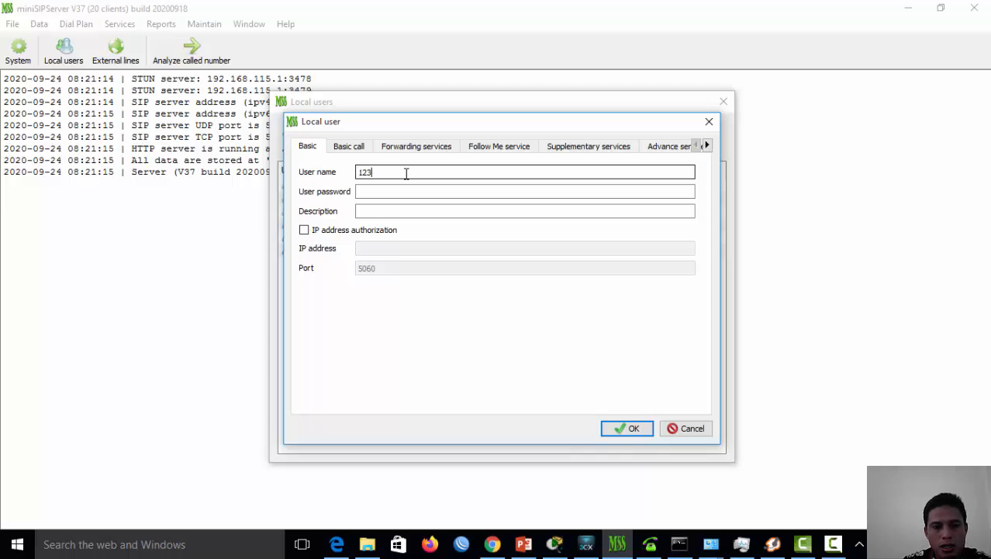
text(4)
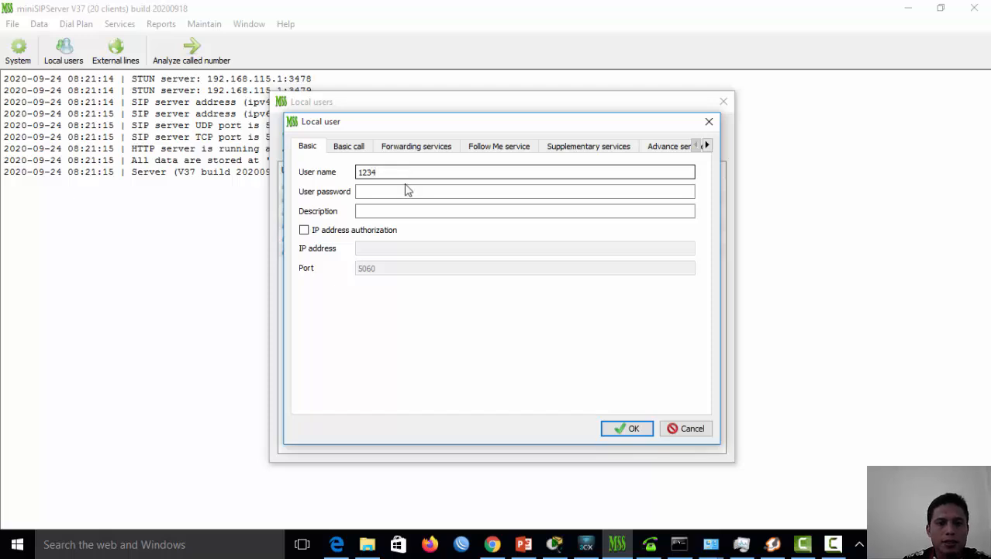
click(404, 192)
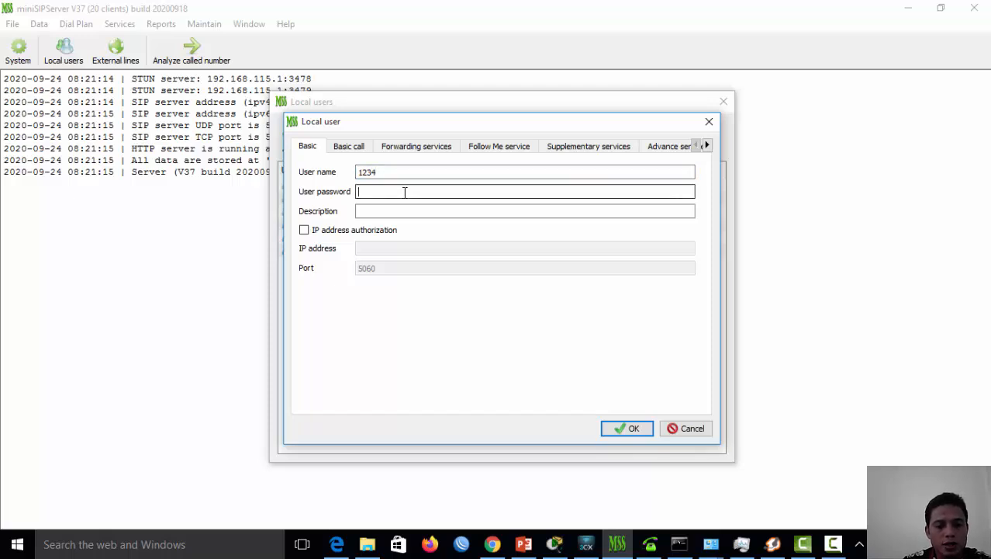
text(1234)
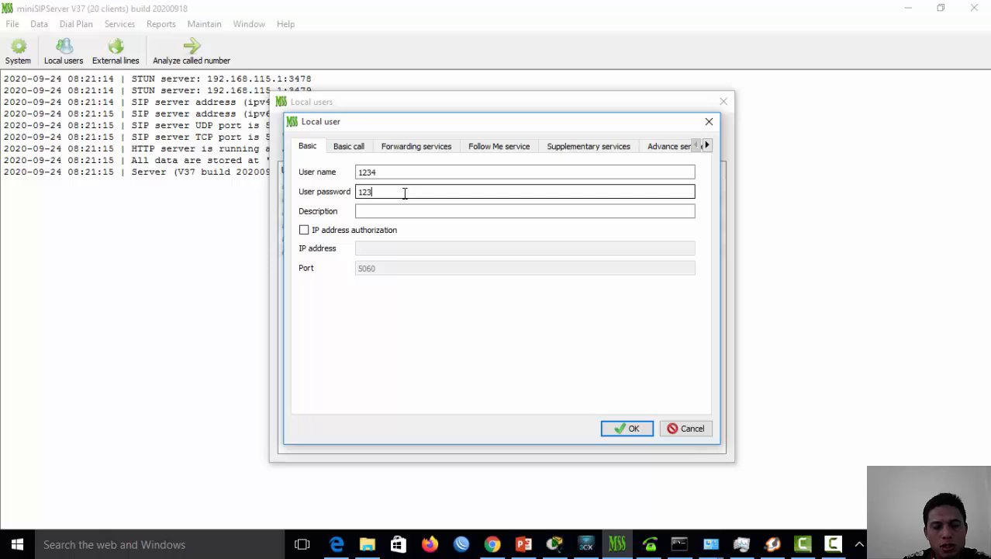
click(414, 210)
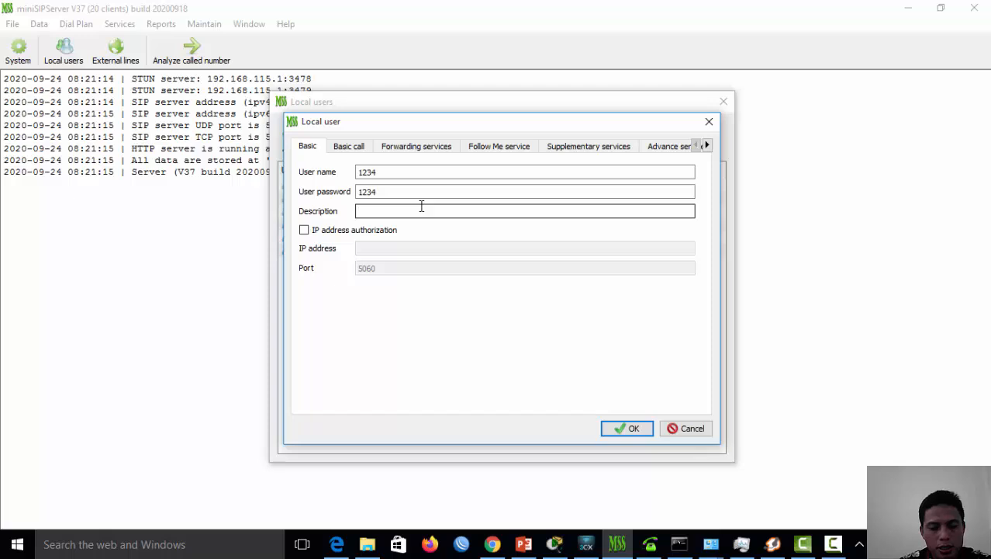
text(de)
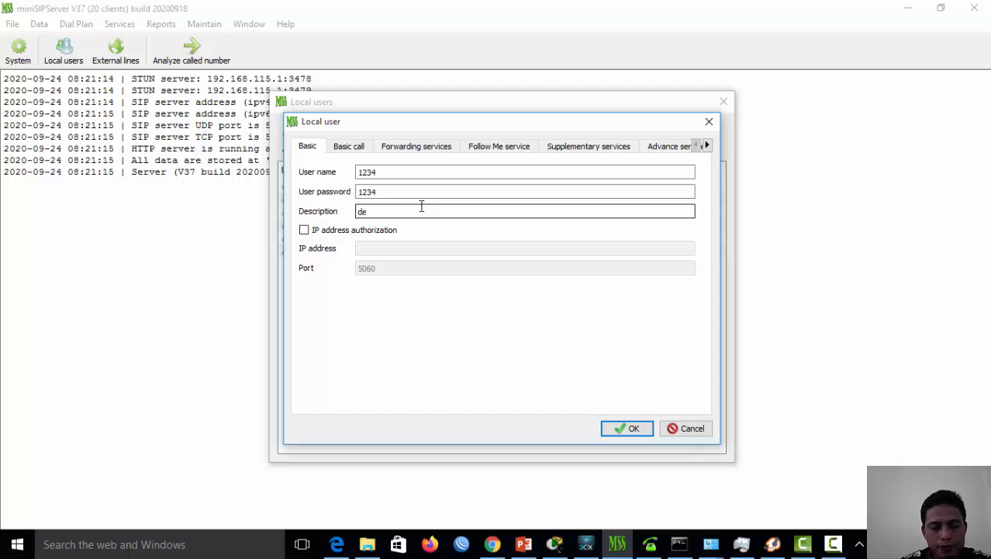
text(di)
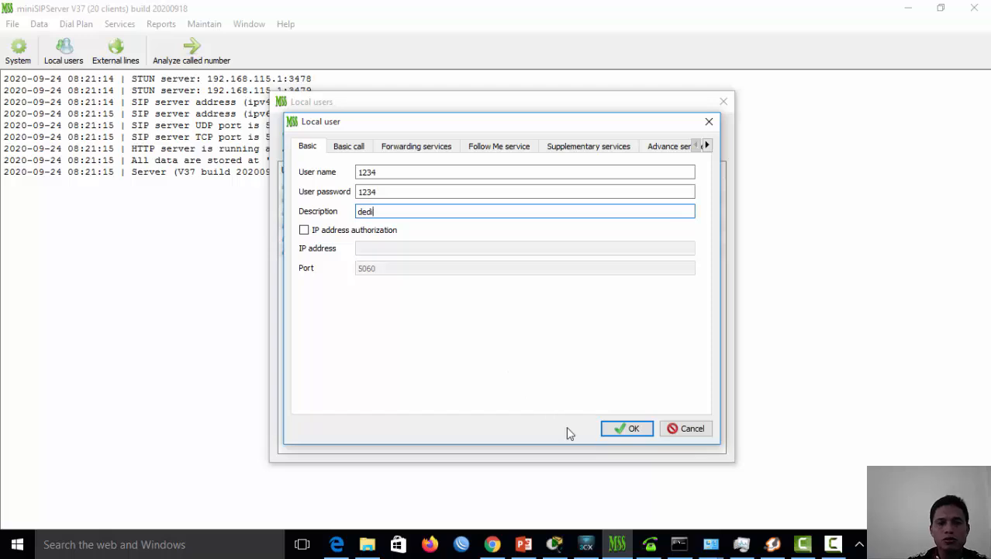
click(623, 428)
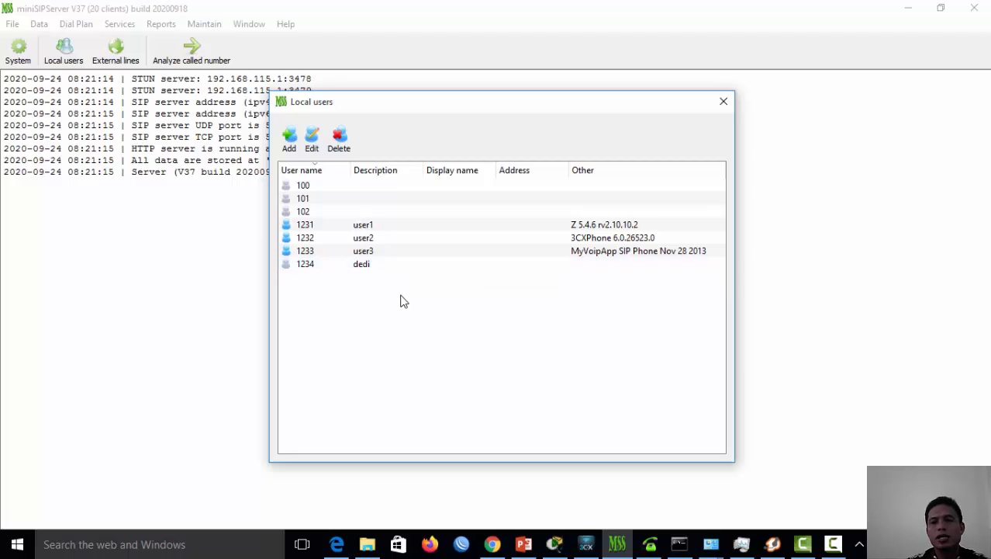
click(722, 101)
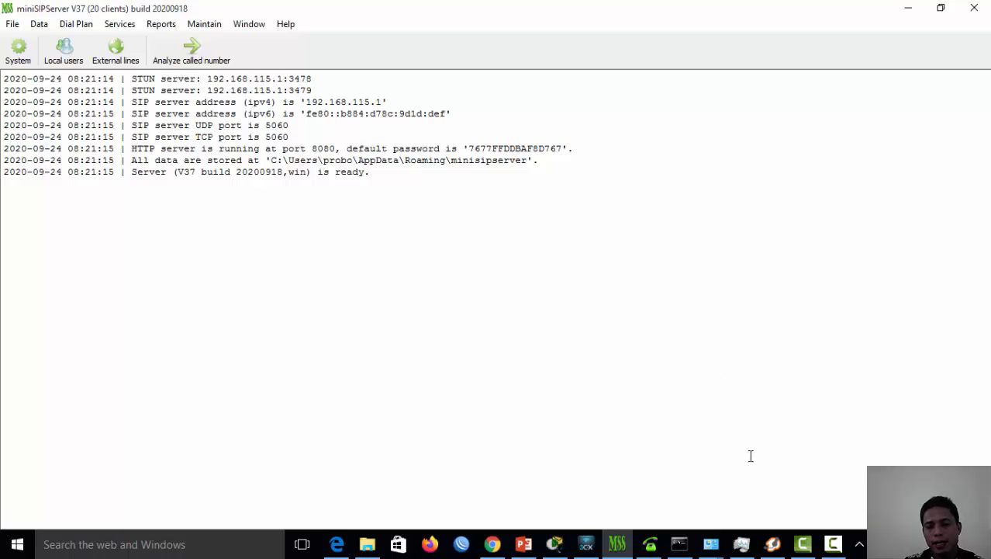
In Zoiper5, hang up the call with 1232 and delete the SIP account from Accounts settings
click(772, 543)
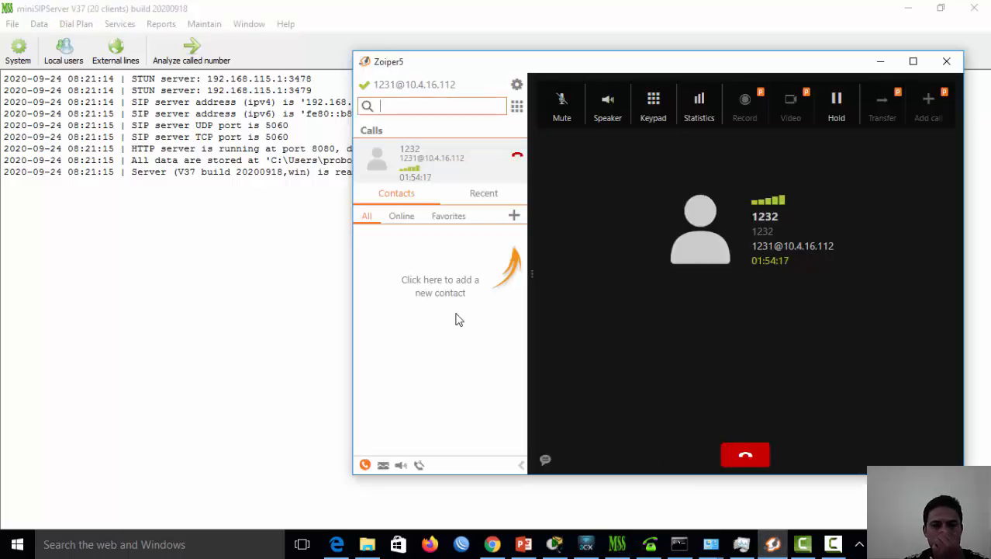
click(724, 452)
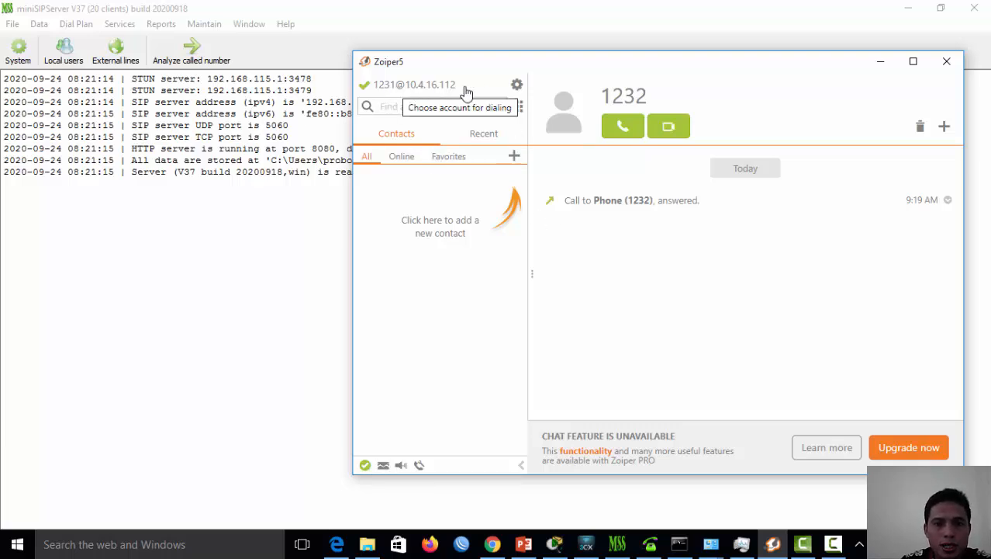
click(516, 85)
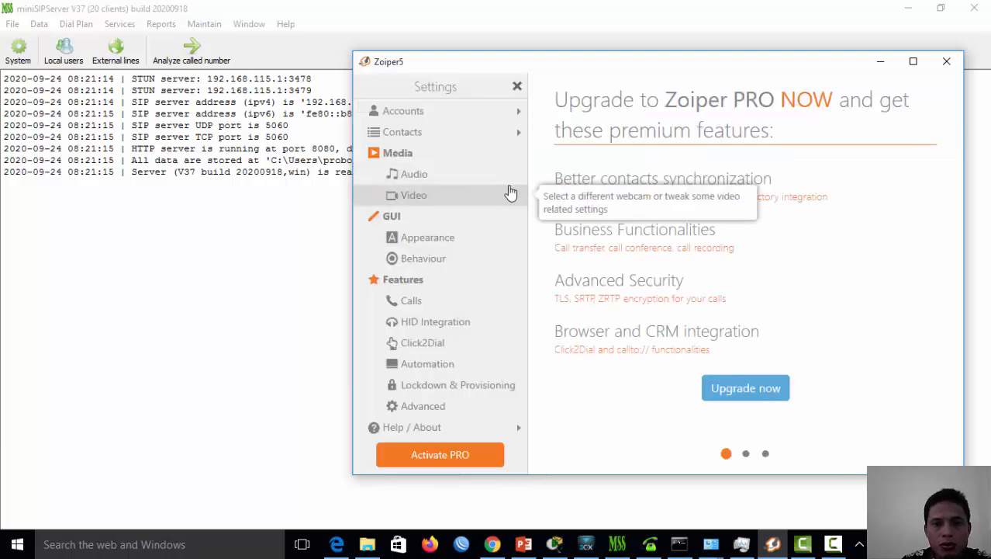
click(397, 111)
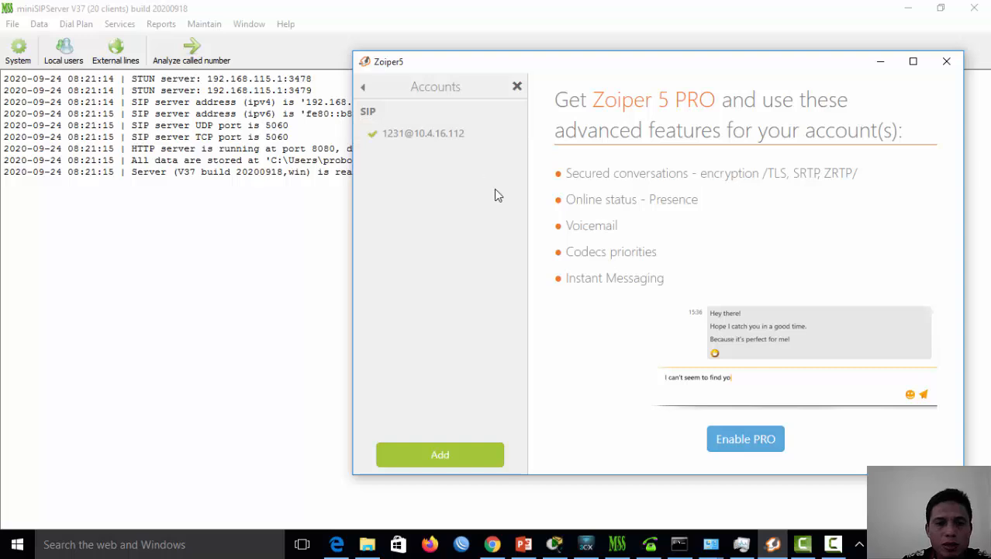
click(369, 89)
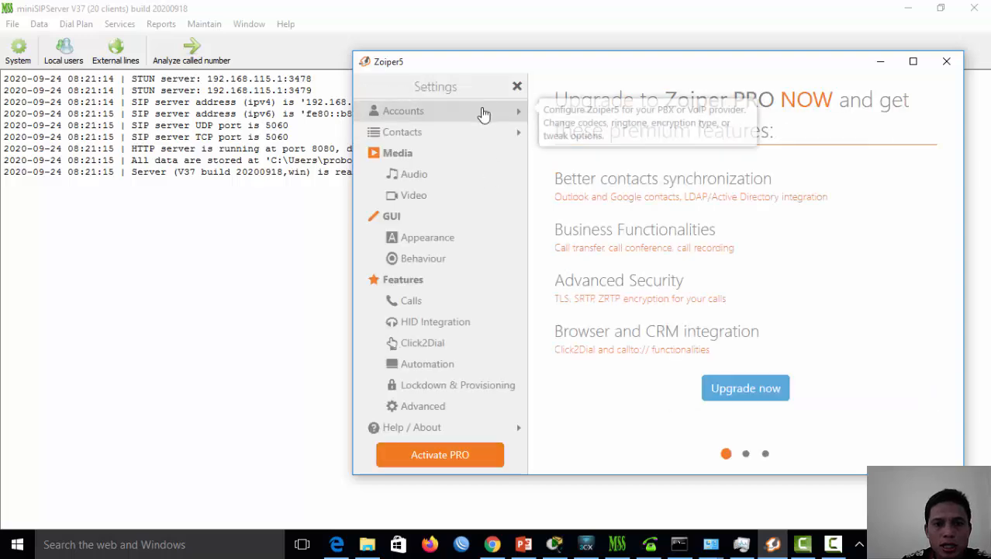
click(419, 115)
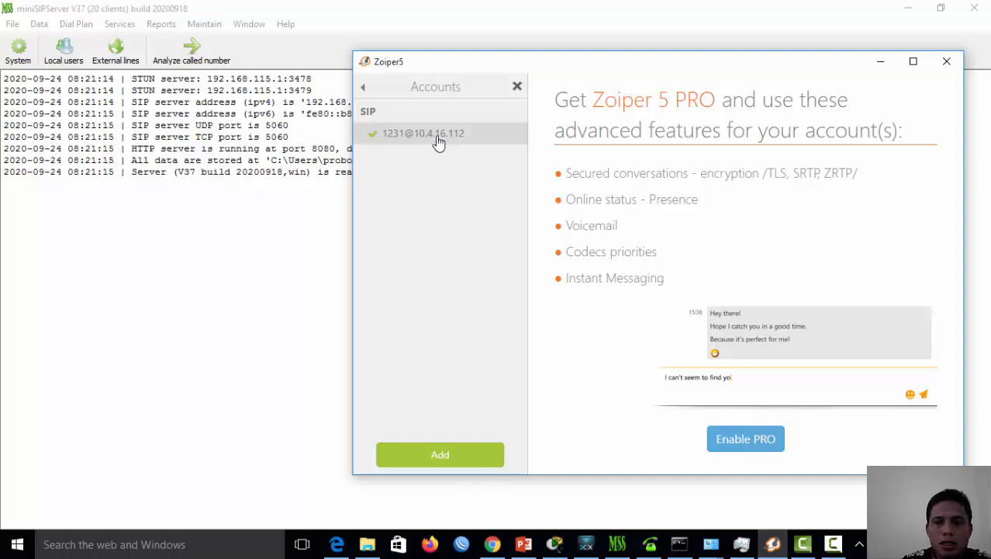
click(438, 142)
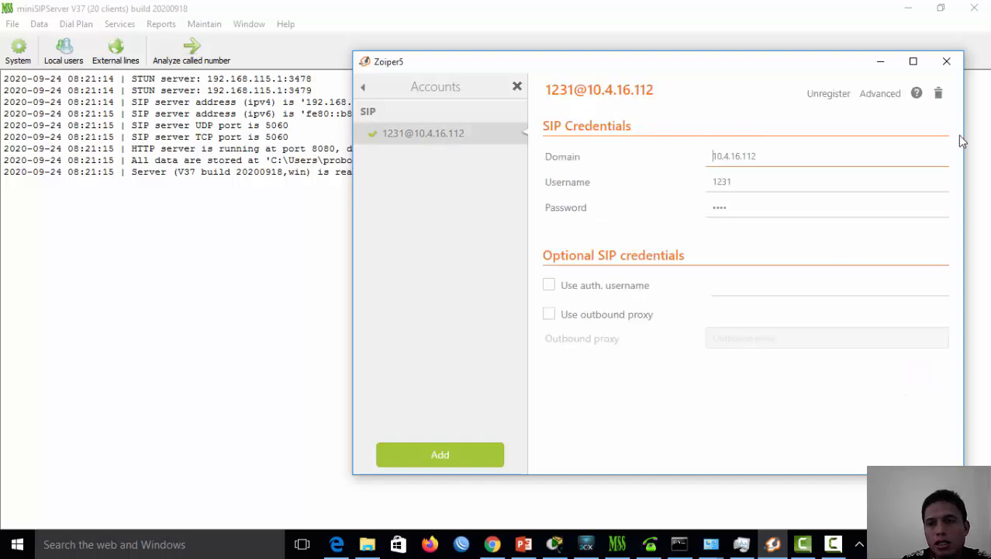
click(940, 94)
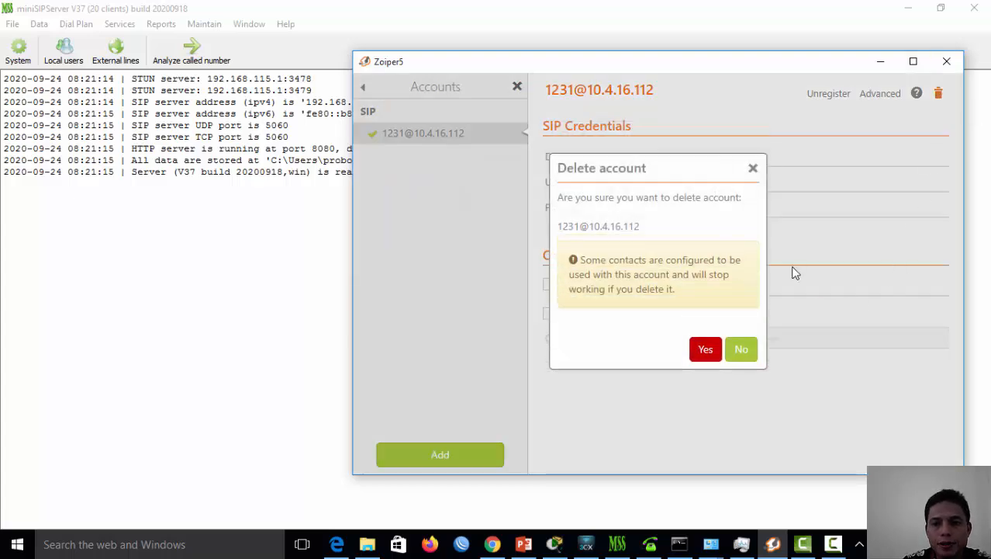
click(707, 349)
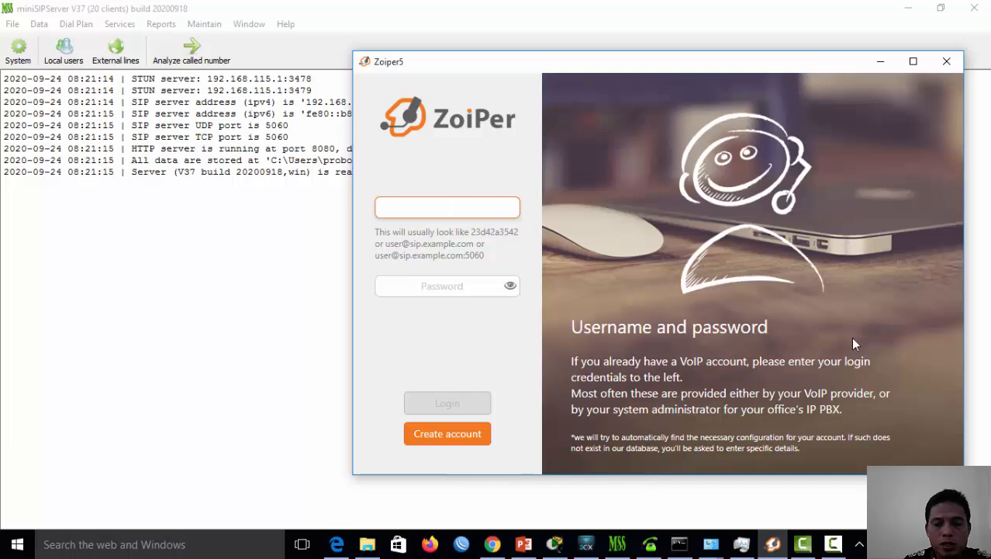
Run ipconfig in Command Prompt to read the Wi-Fi IPv4 address 10.4.16.112, then return to Zoiper
click(679, 544)
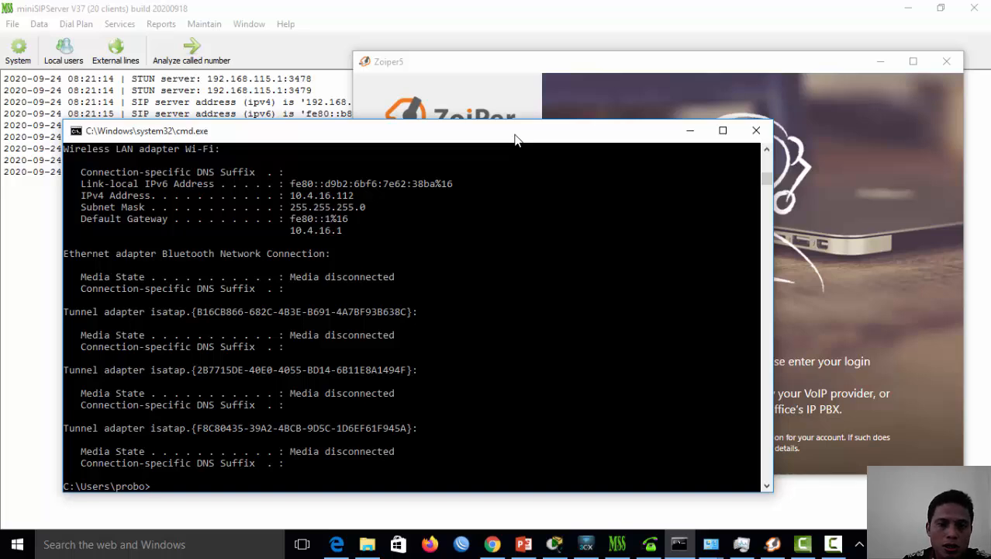
text(ip)
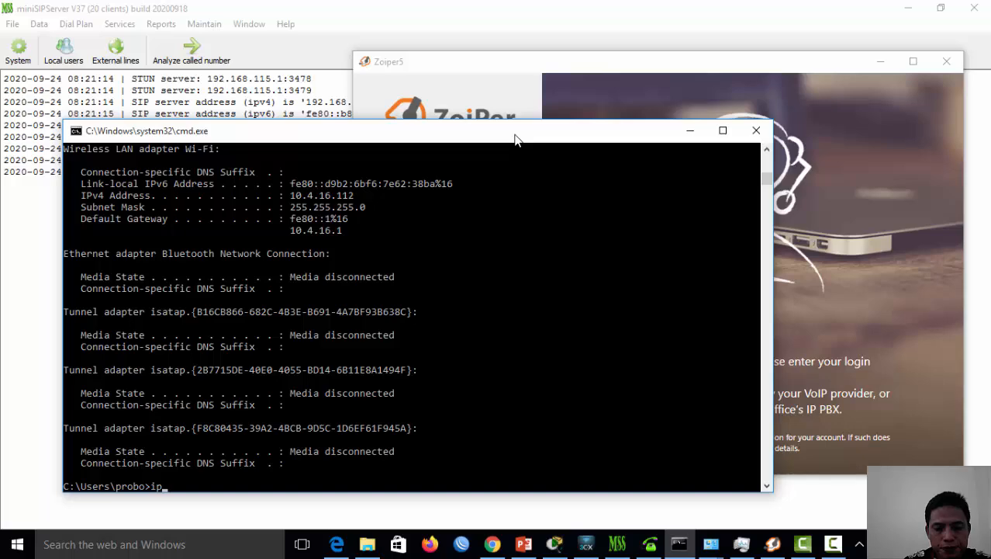
text(config)
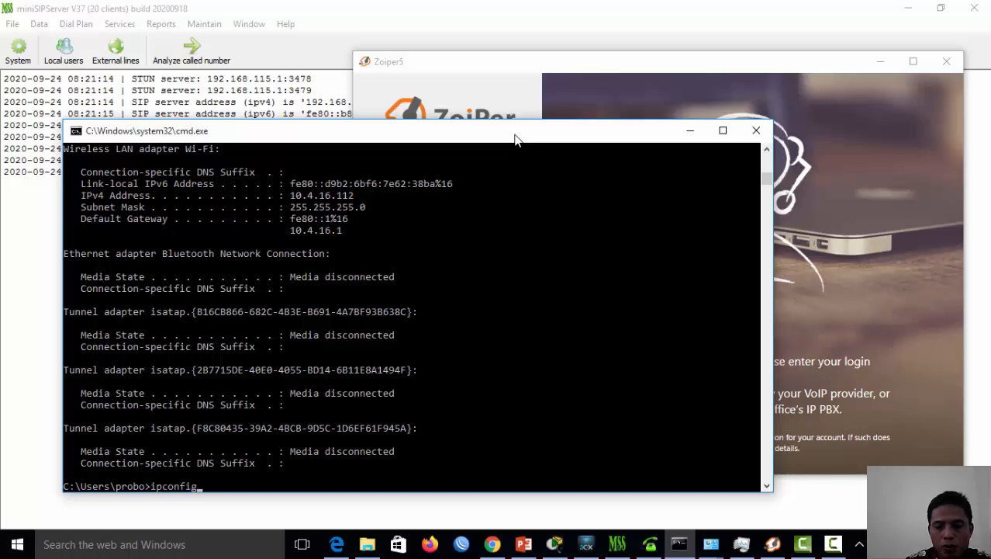
key(Return)
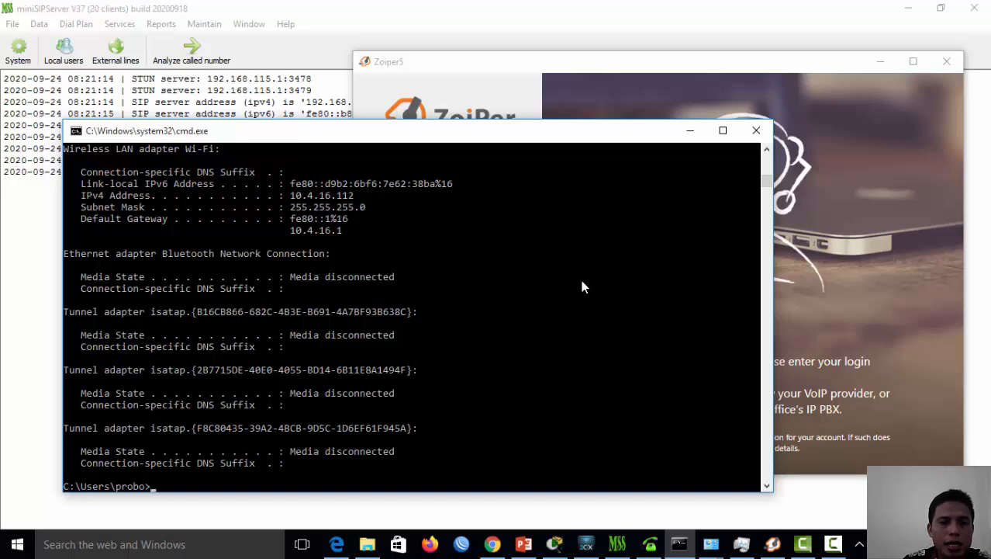
scroll(494, 269, up, 1)
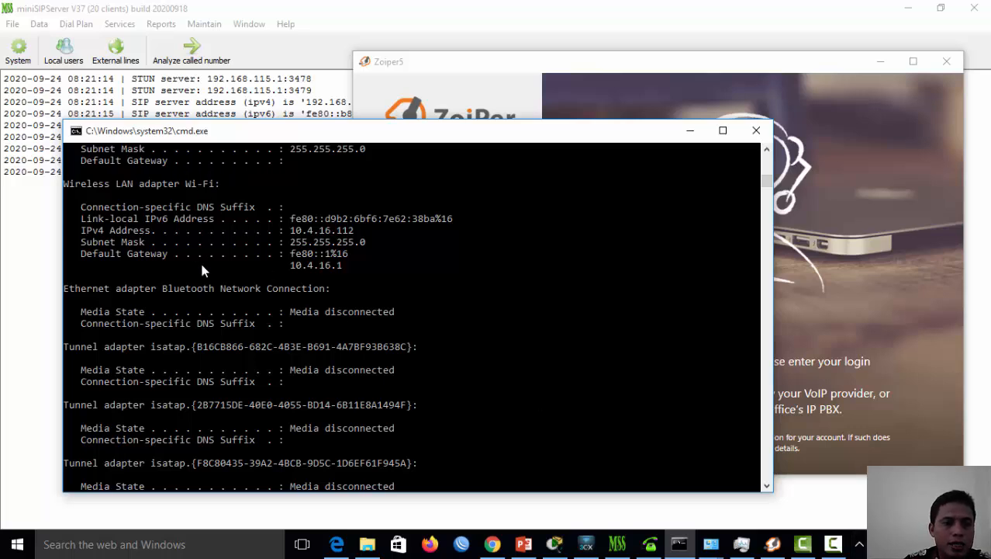
scroll(208, 279, up, 2)
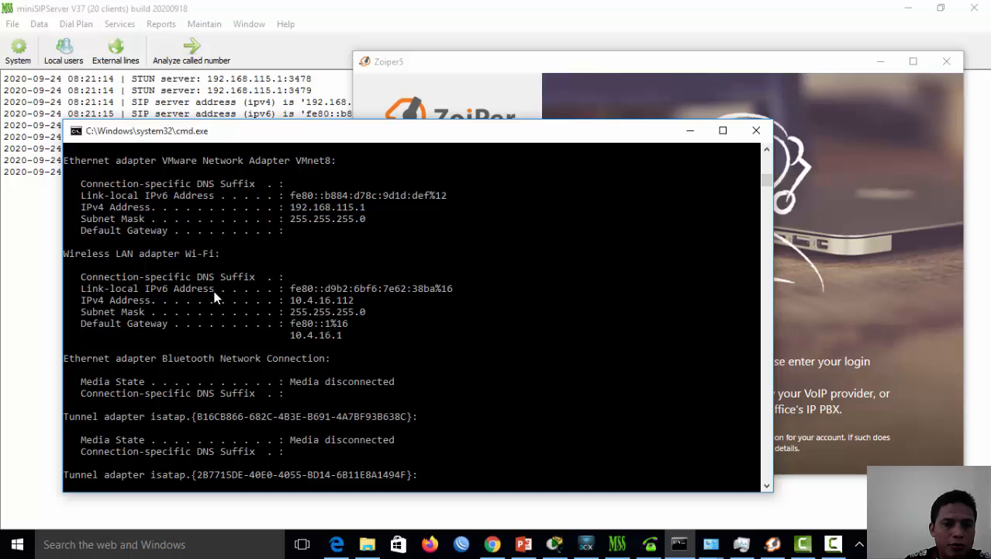
scroll(200, 289, up, 2)
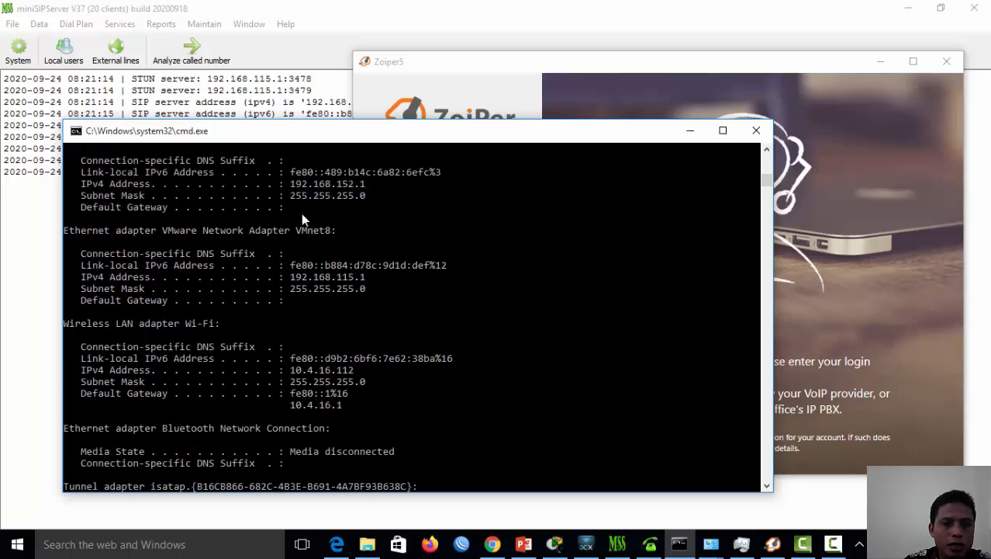
scroll(266, 285, down, 3)
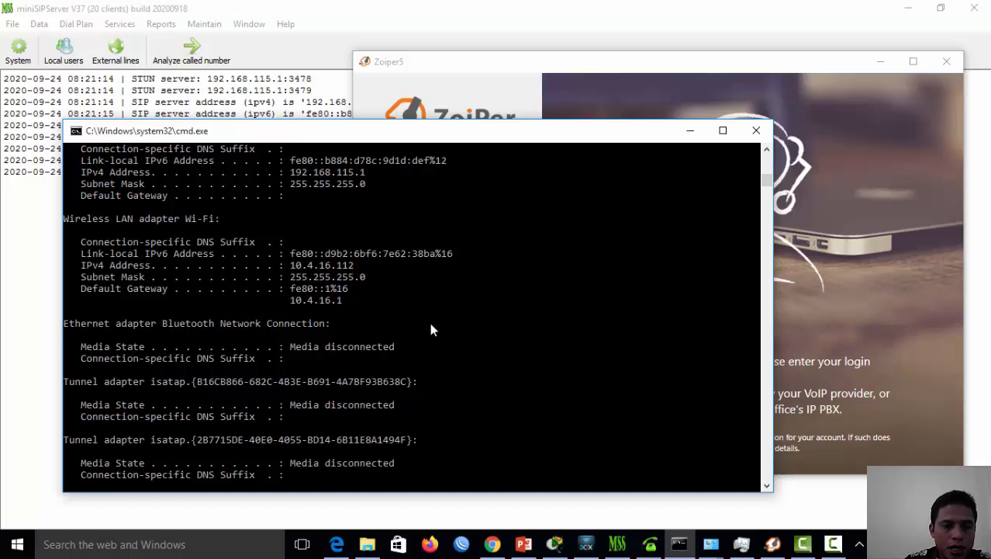
scroll(432, 331, down, 1)
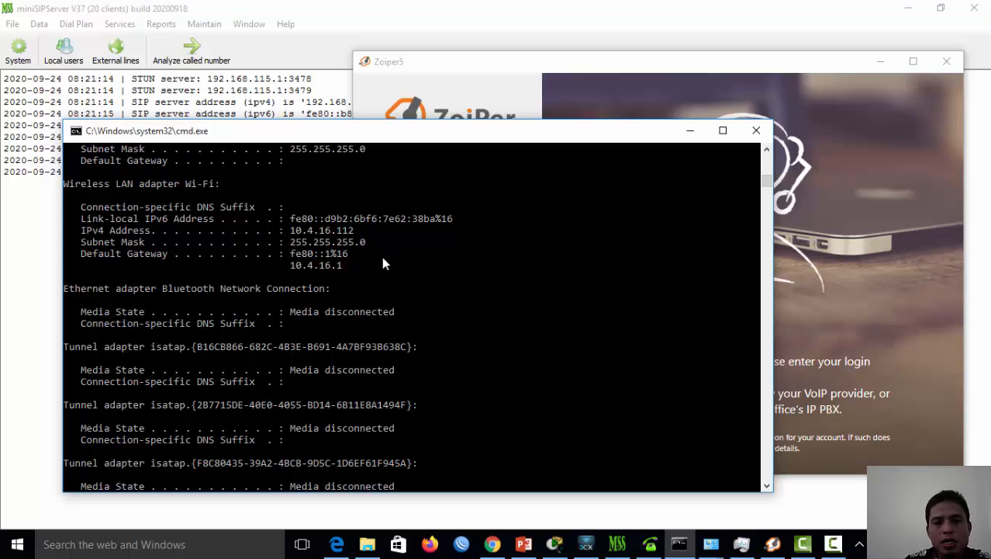
click(488, 67)
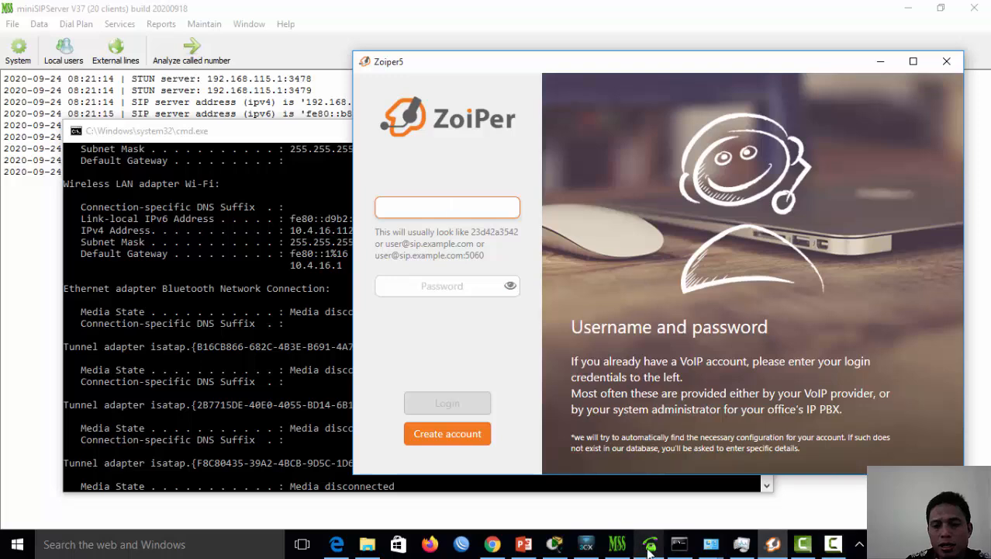
Open the Local users list and change user 1231's description to 'zoiper'
click(617, 544)
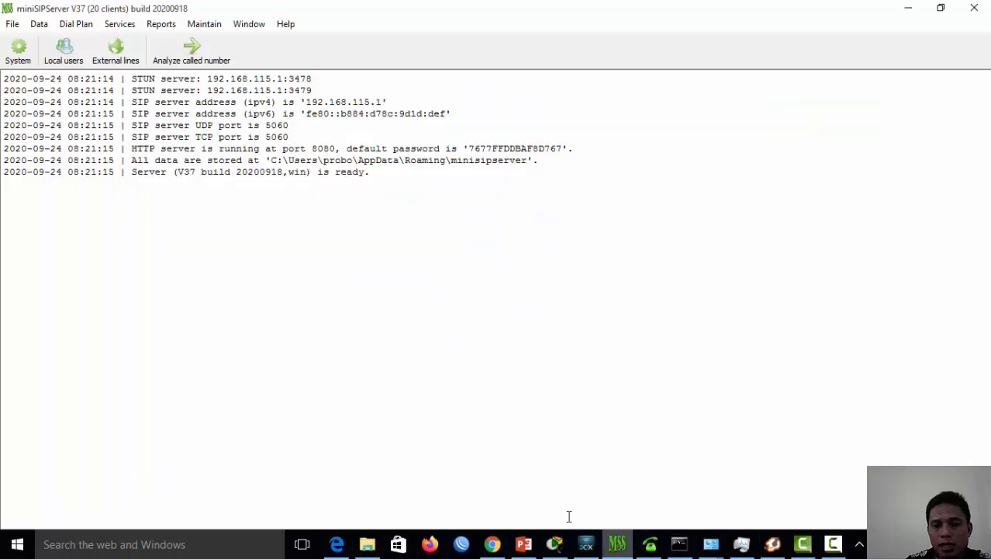
click(65, 52)
click(316, 225)
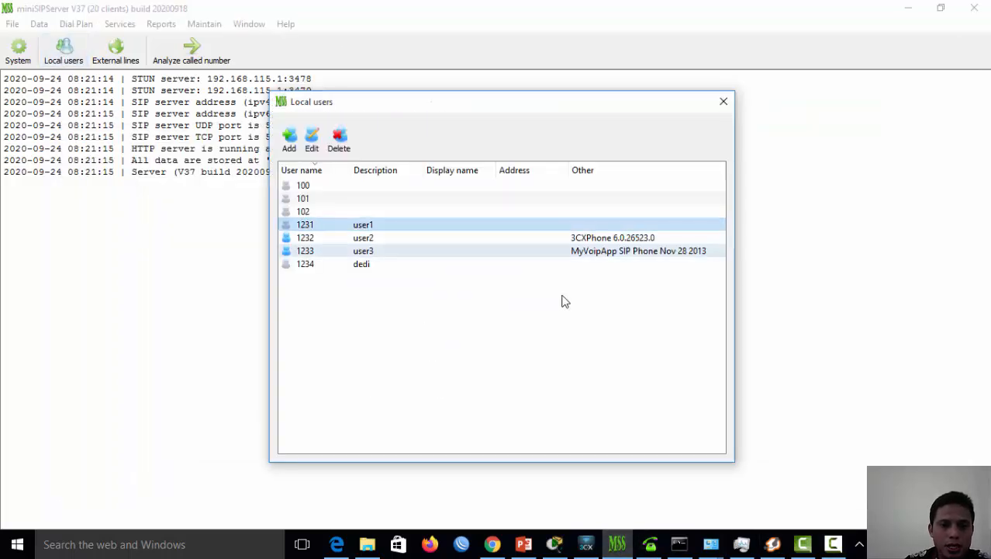
click(312, 140)
drag(392, 212, 305, 219)
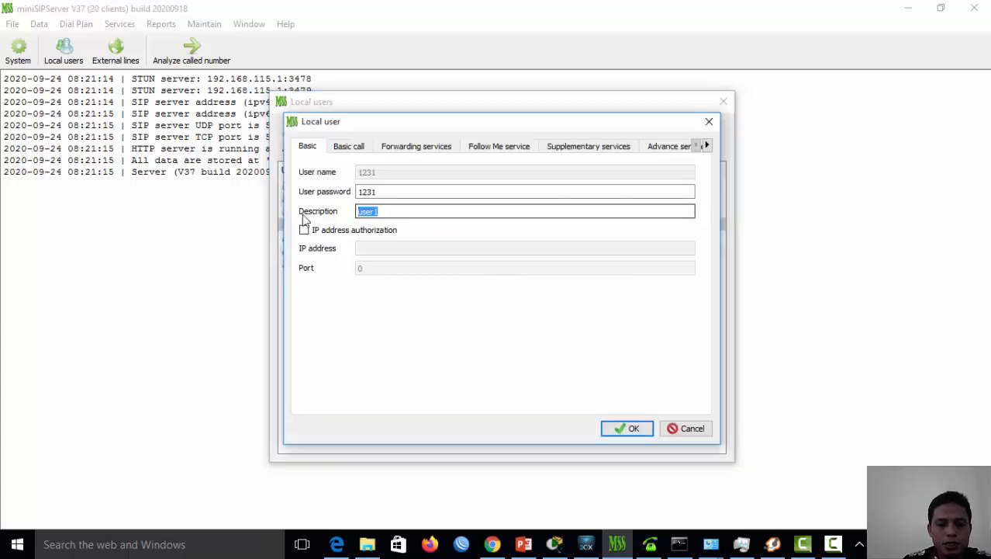
text(zoi)
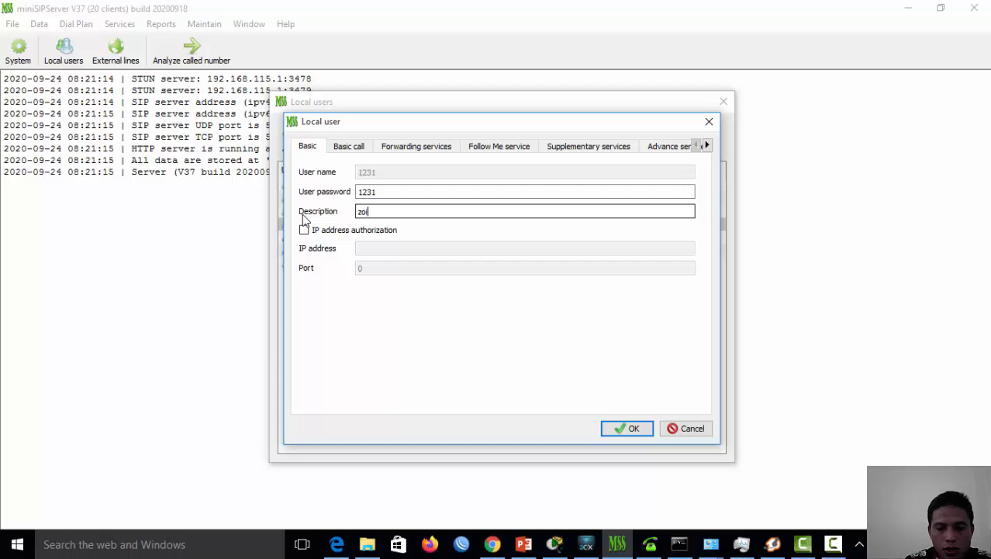
text(per)
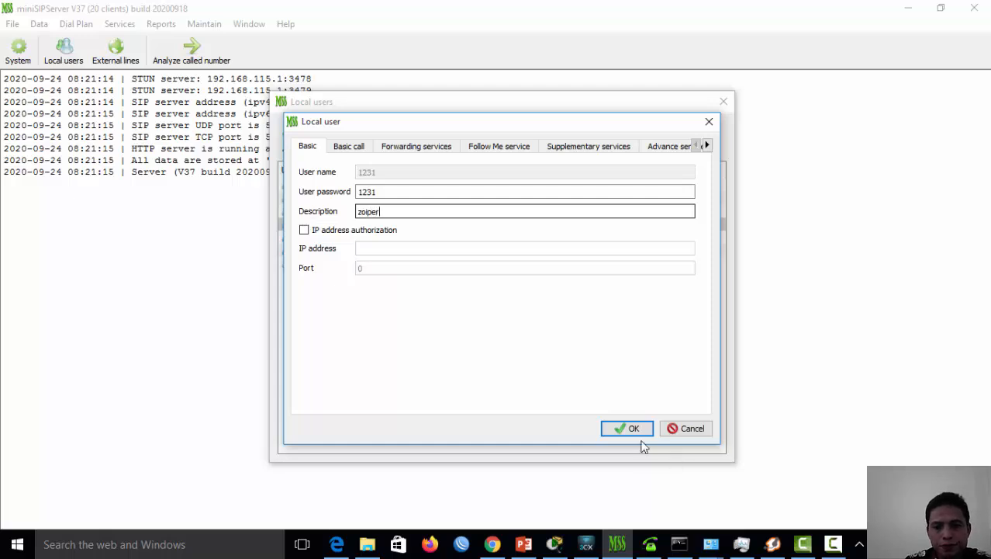
click(636, 431)
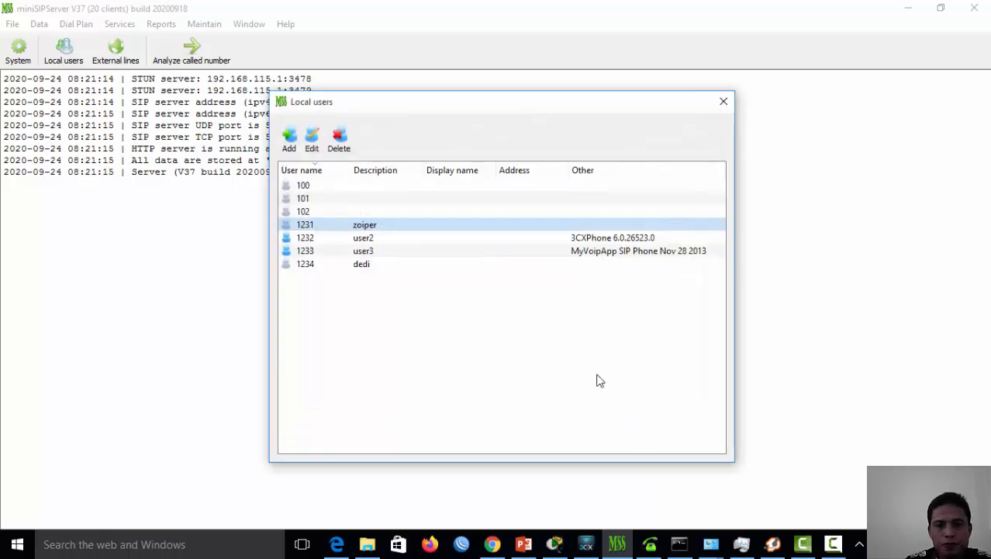
Change user 1232's description from 'user2' to '3 cx phone'
click(372, 240)
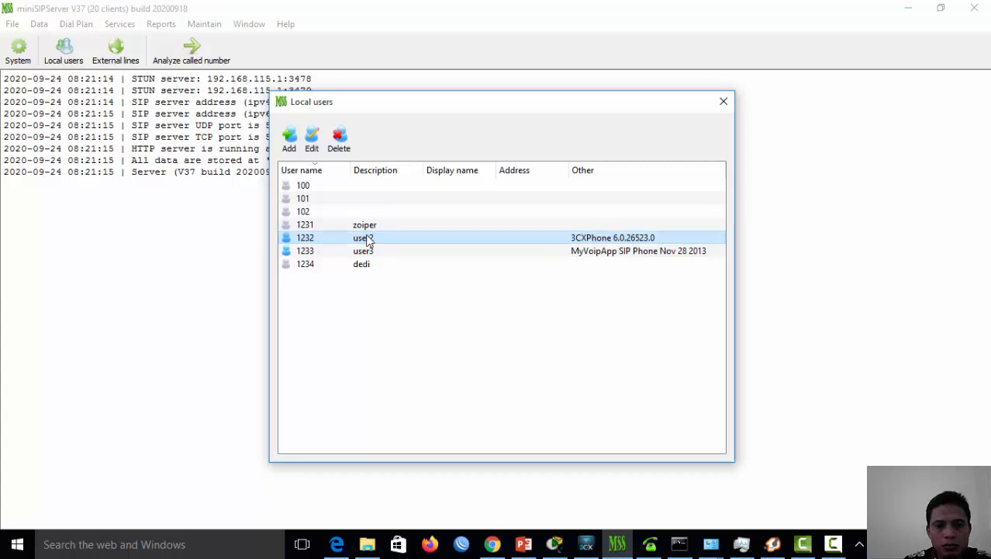
click(313, 140)
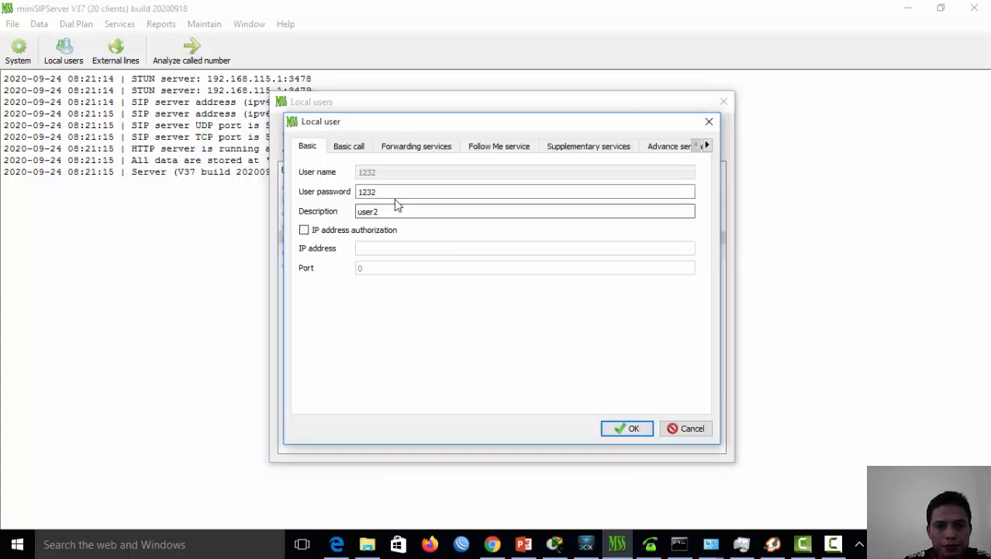
drag(405, 214, 349, 219)
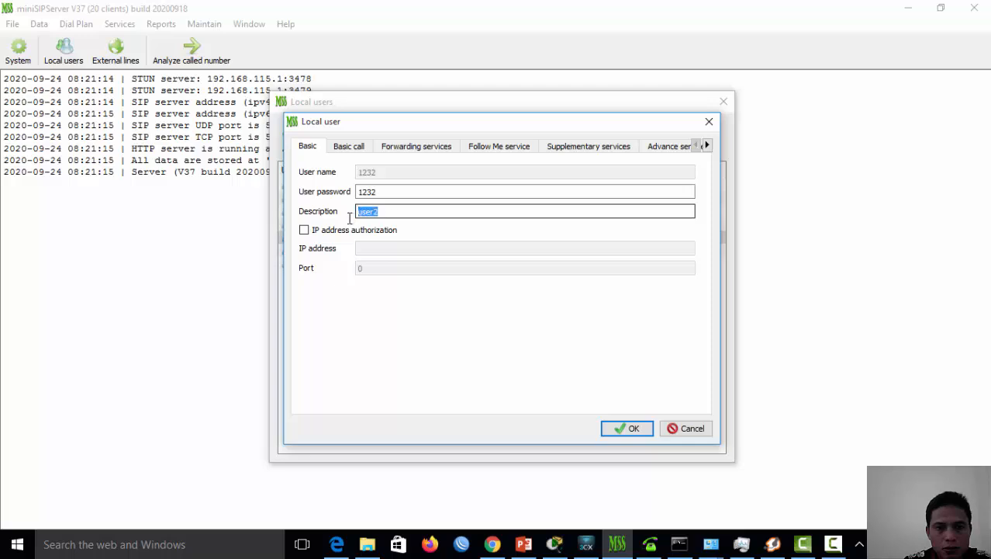
text(3)
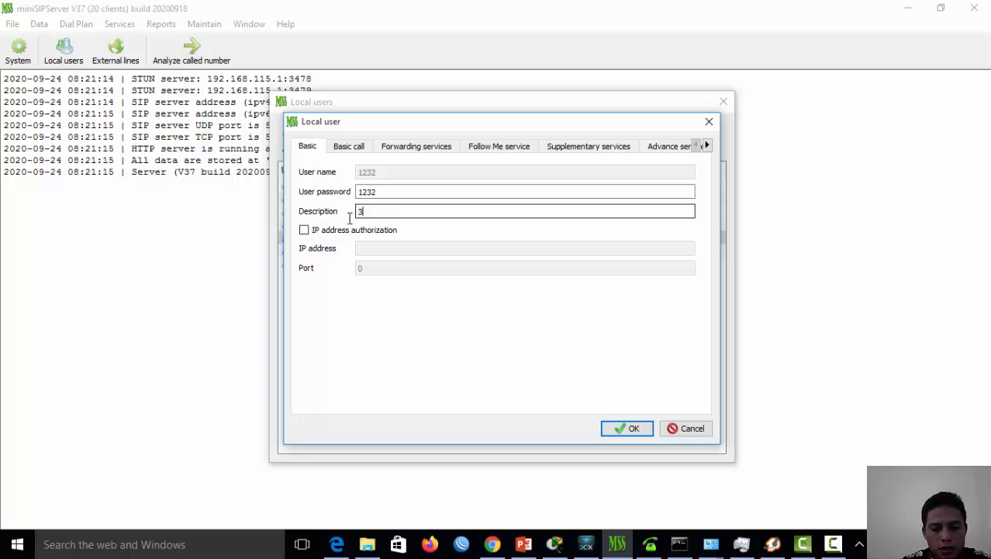
text( cx pho)
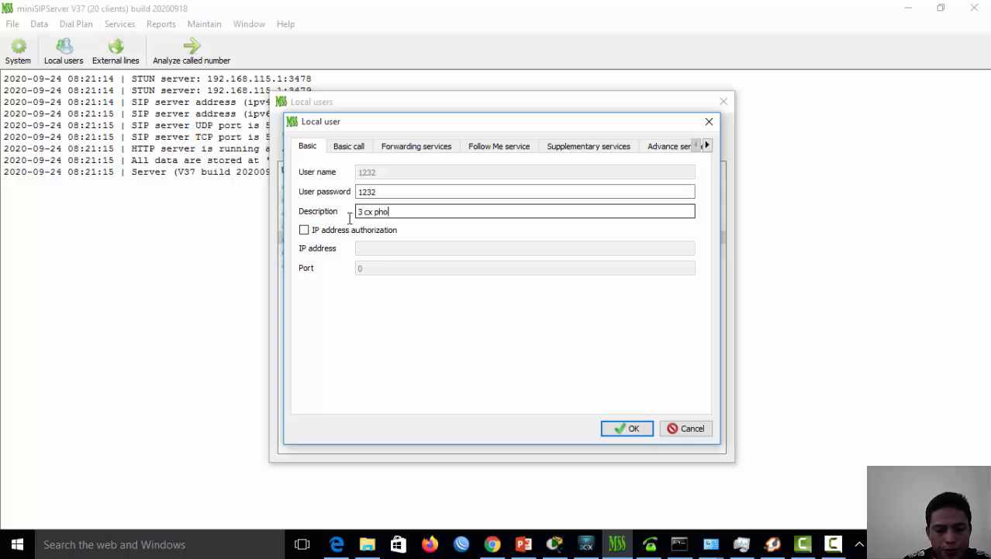
text(ne)
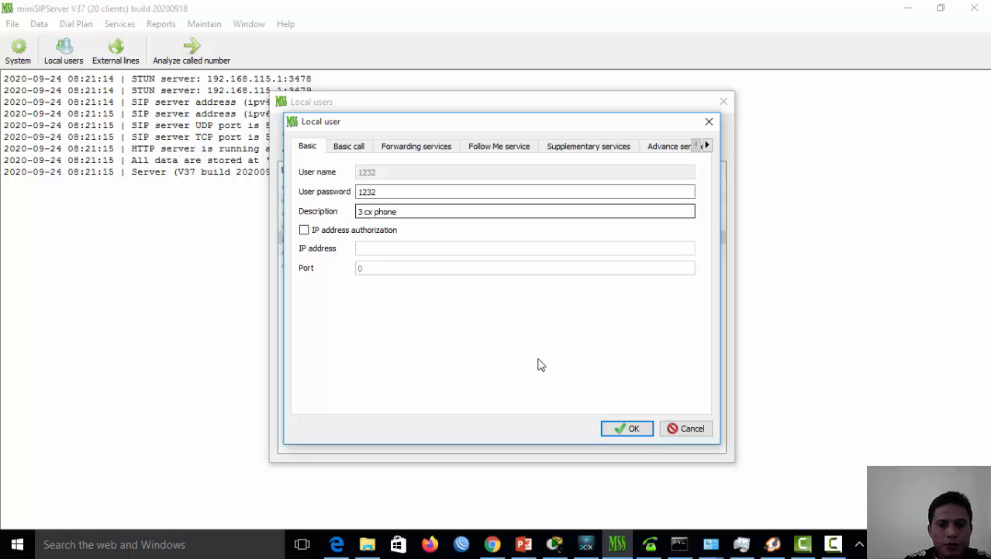
click(627, 427)
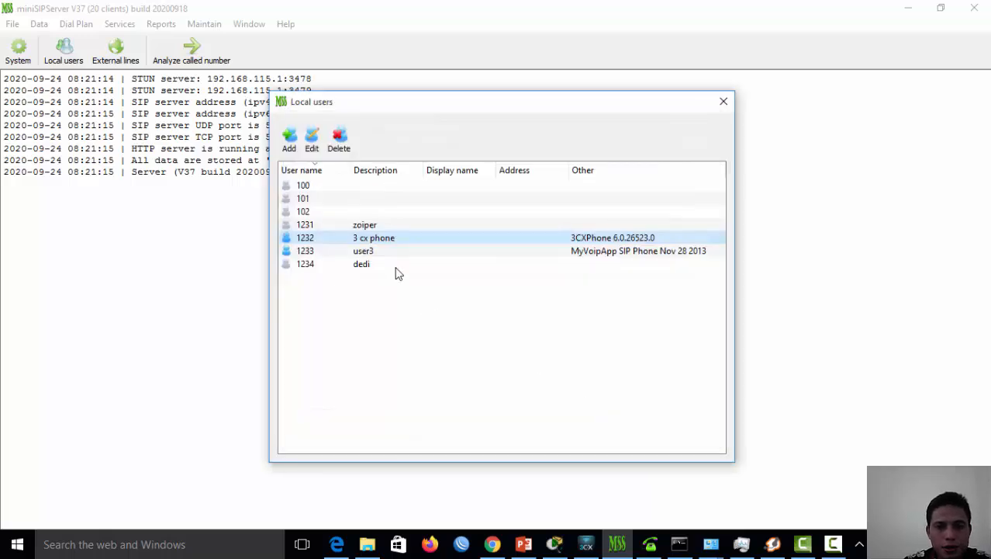
Replace user 1233's description 'user3' with 'minisoftphone'
click(380, 252)
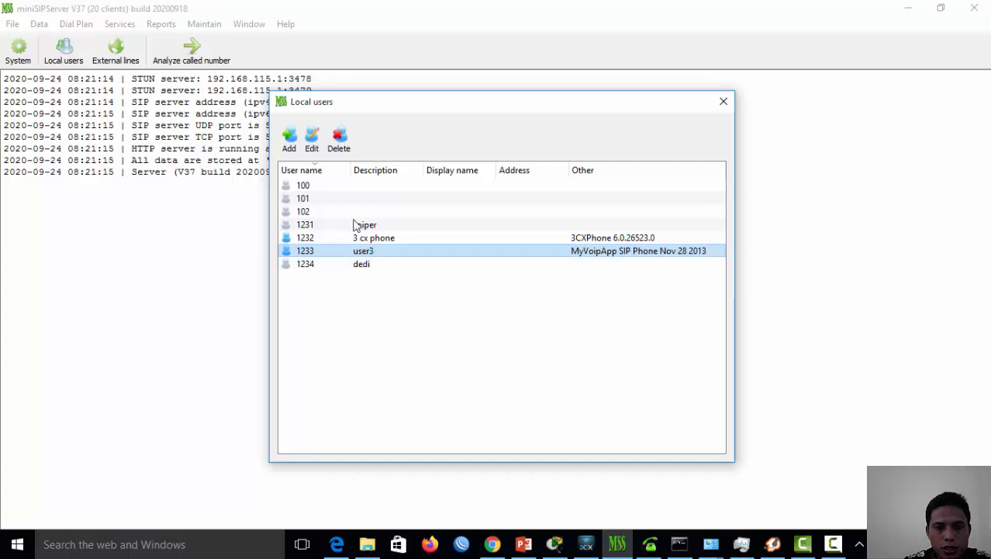
click(311, 146)
click(396, 211)
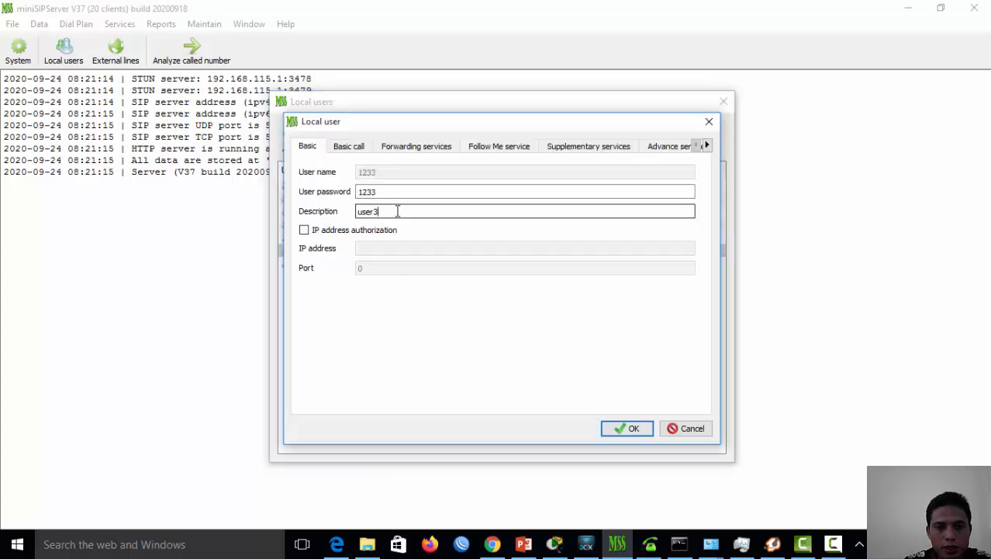
drag(395, 211, 341, 212)
text(mini)
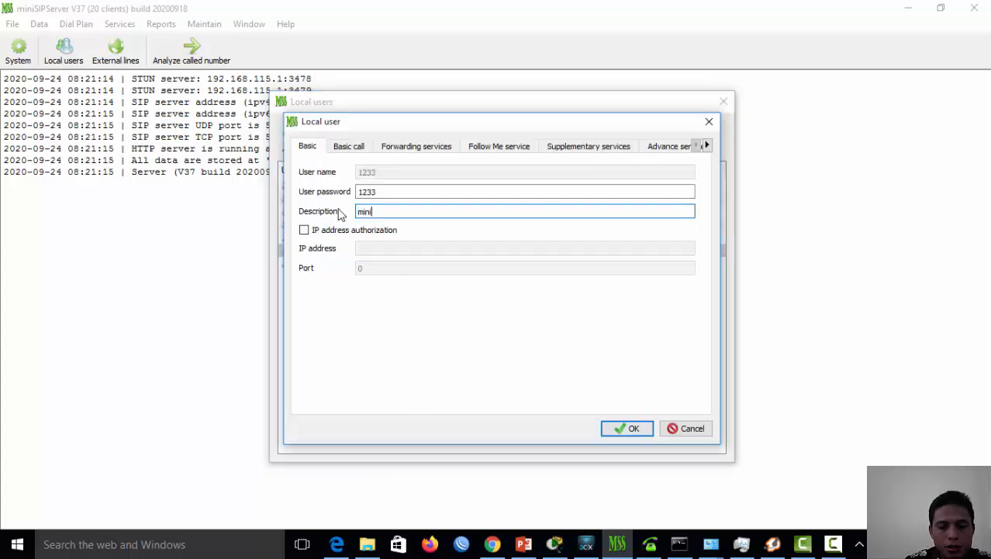
text(sp)
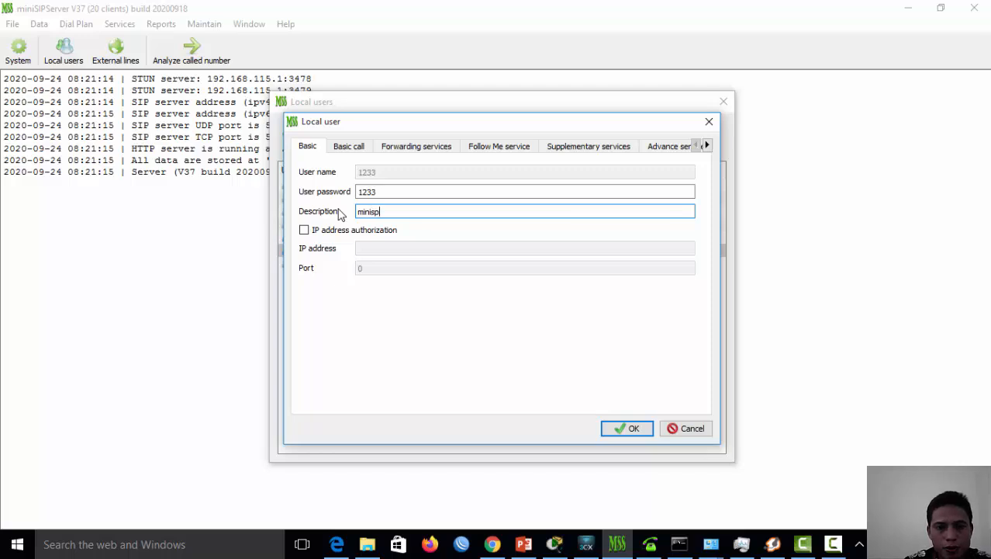
key(BackSpace)
text(oft)
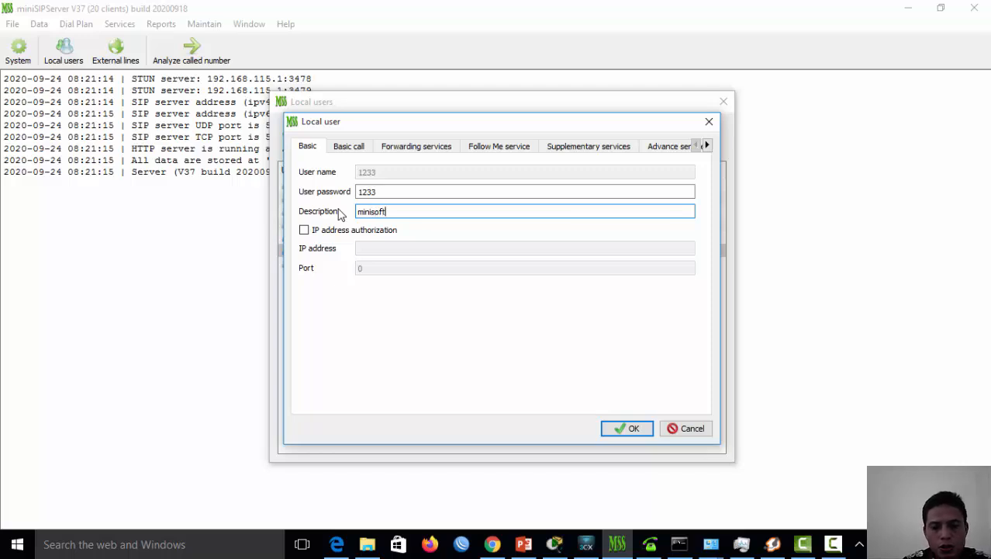
text(phone)
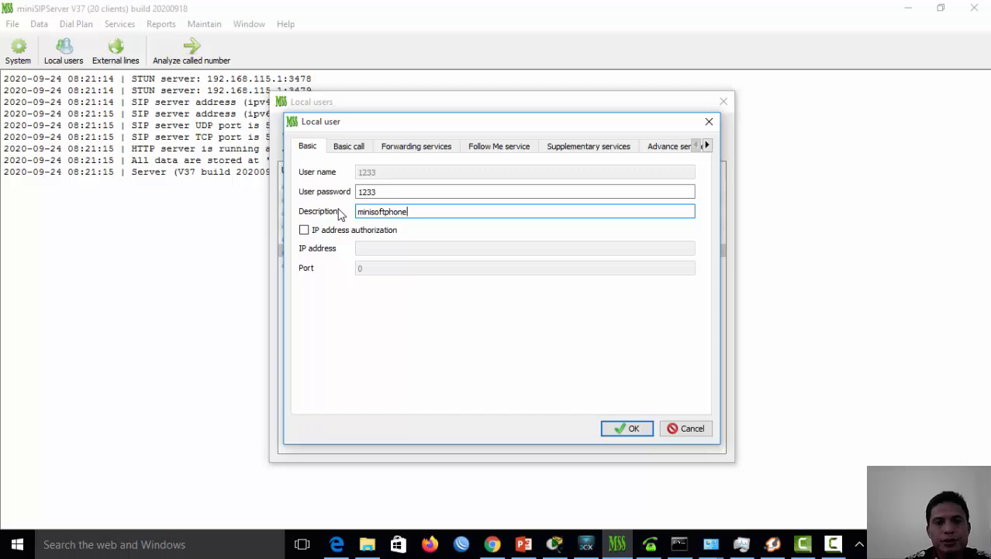
click(632, 430)
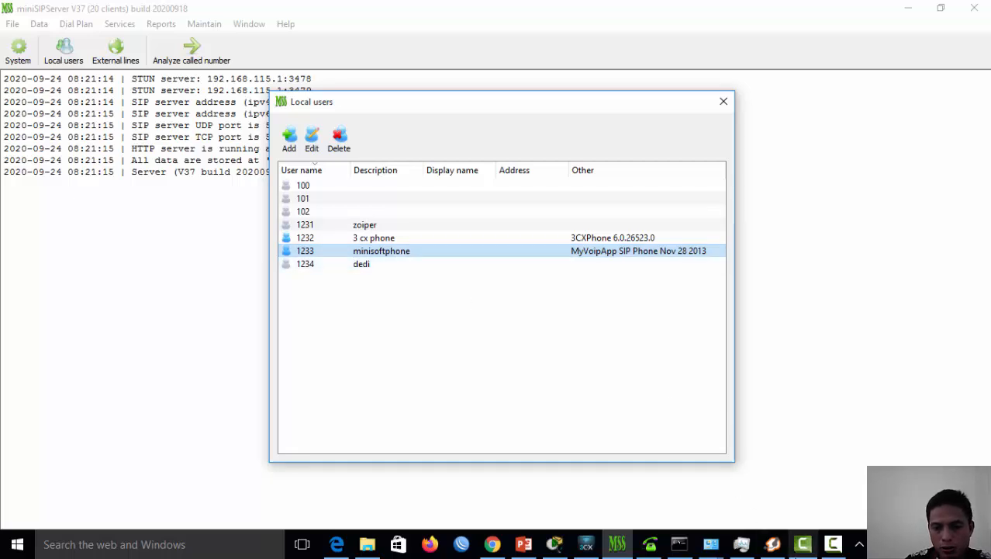
Log in to Zoiper5 with username 1231 and its password
click(773, 543)
drag(470, 71, 560, 69)
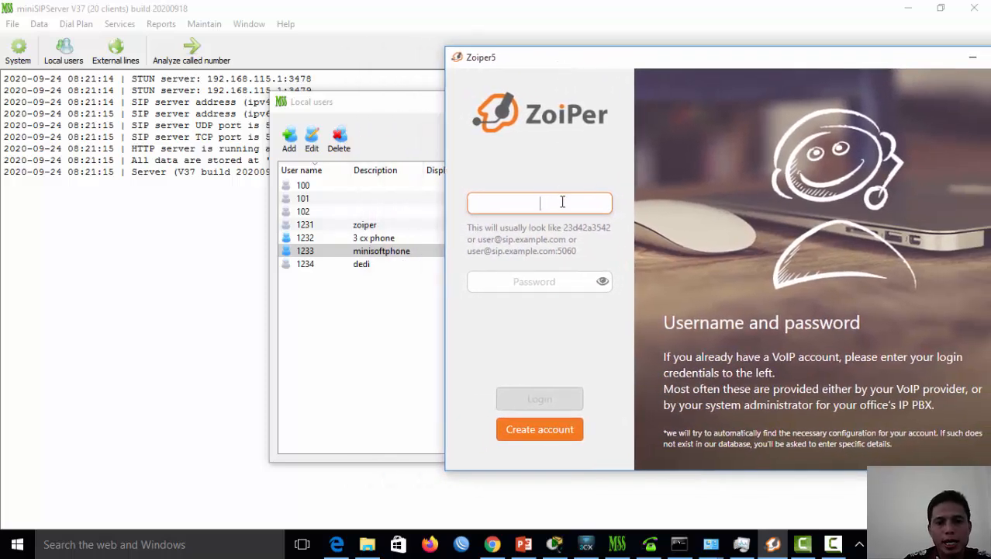
text(123)
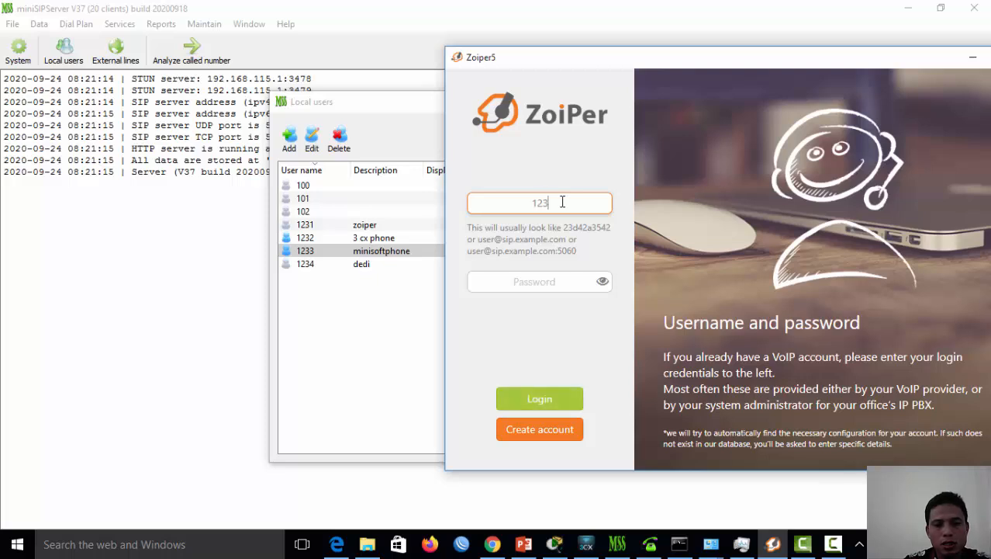
text(1)
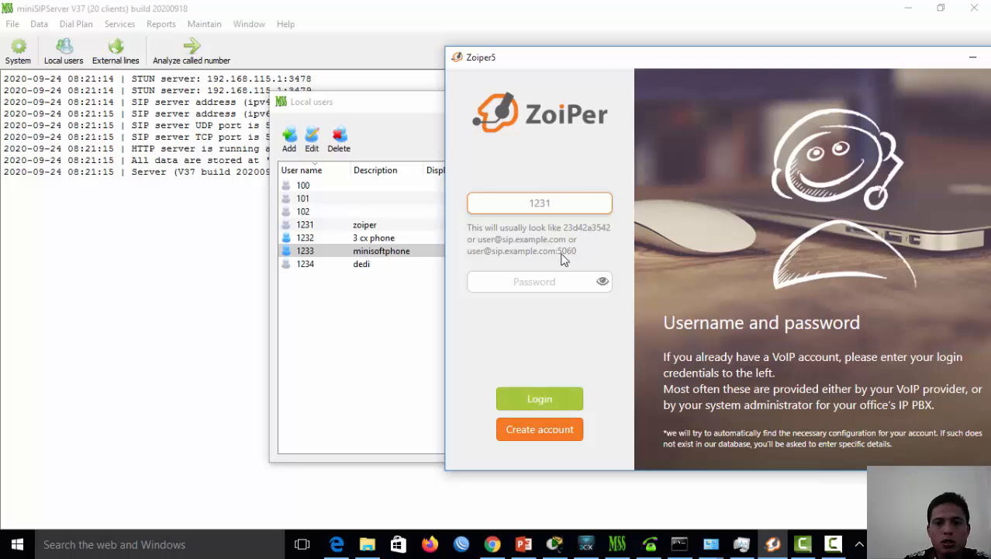
click(563, 283)
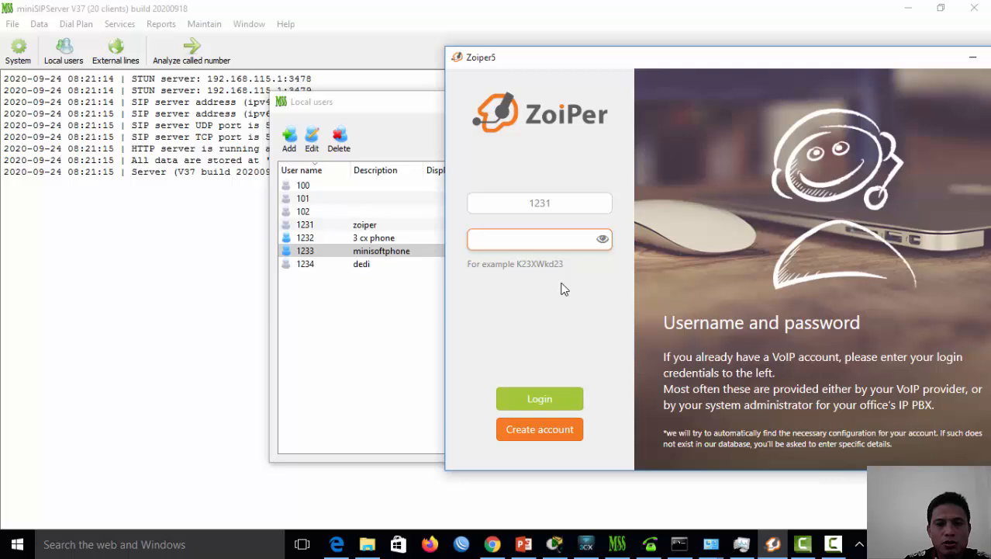
text(••••)
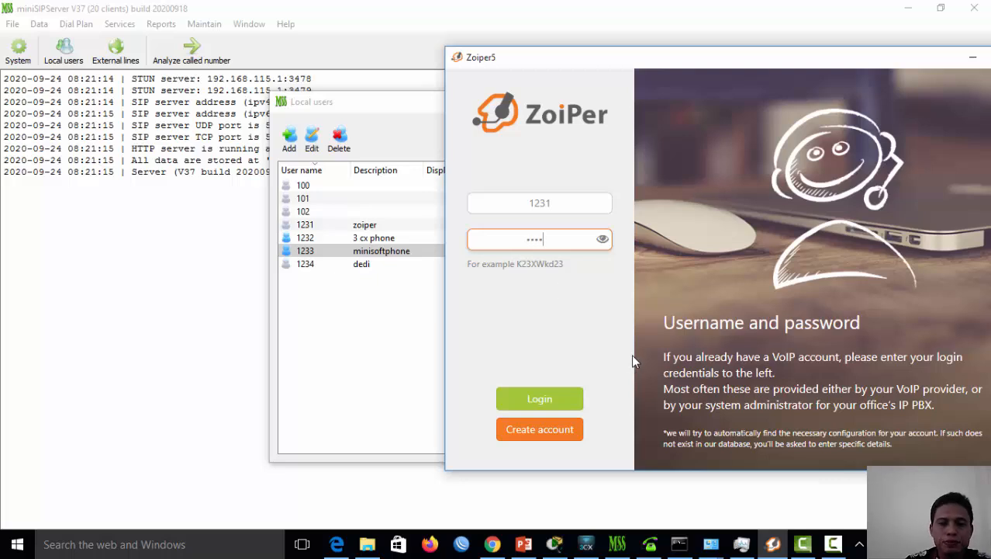
click(552, 400)
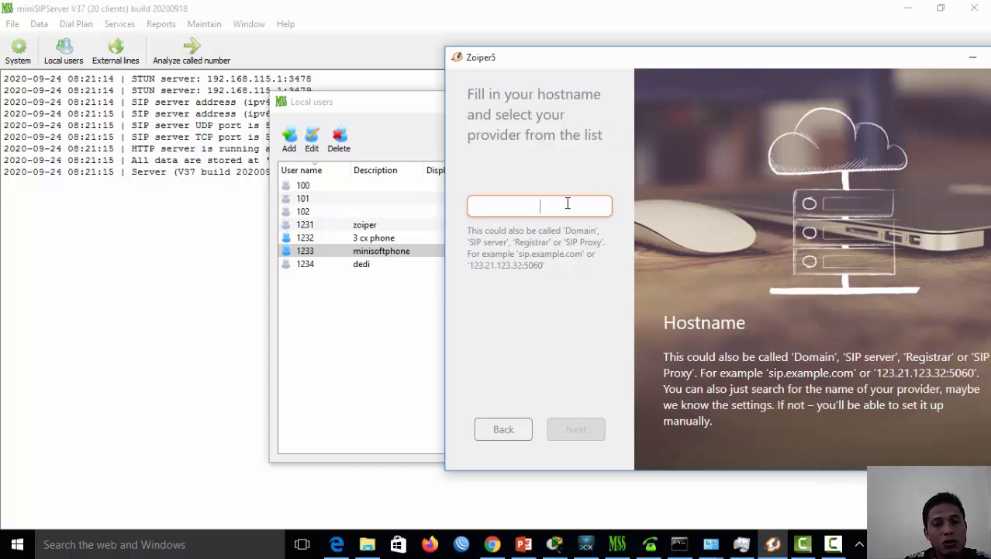
Check the PC's IP in the ipconfig output and enter 10.4.16.112 as Zoiper's hostname
click(679, 544)
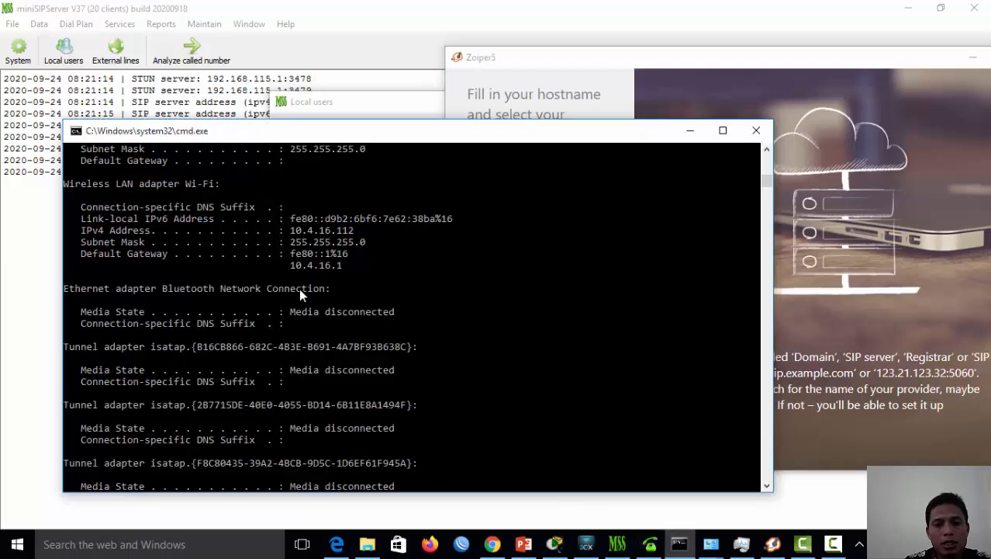
drag(390, 138, 337, 131)
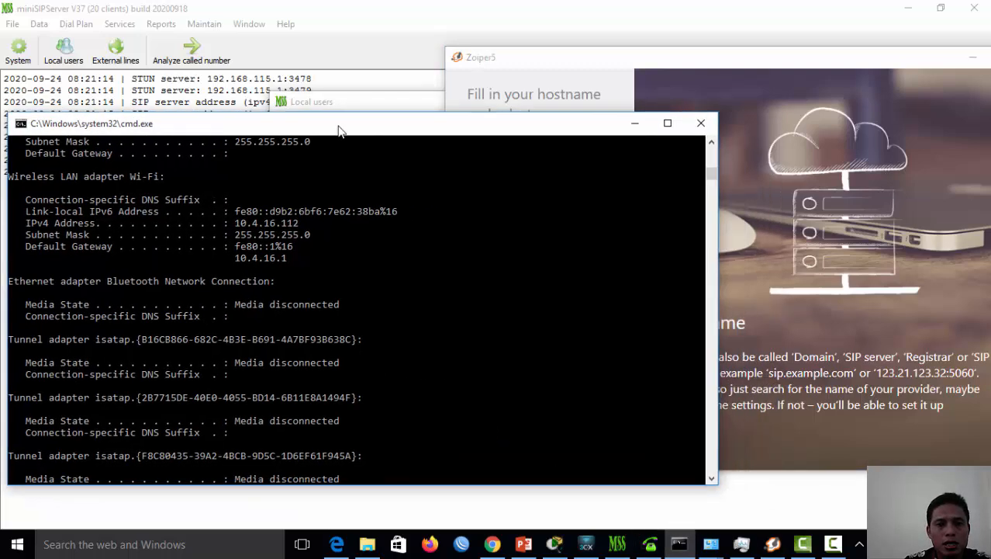
click(638, 60)
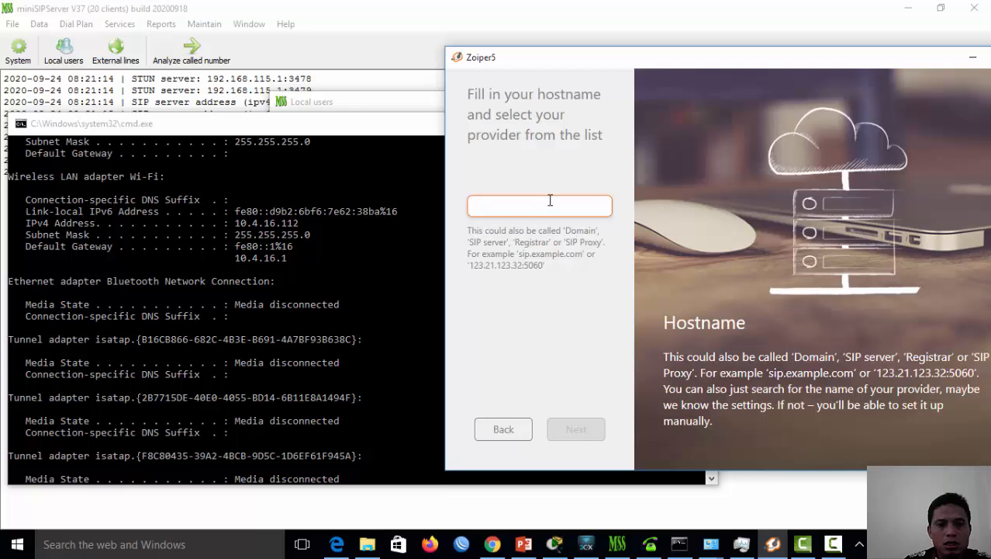
text(10.4.16)
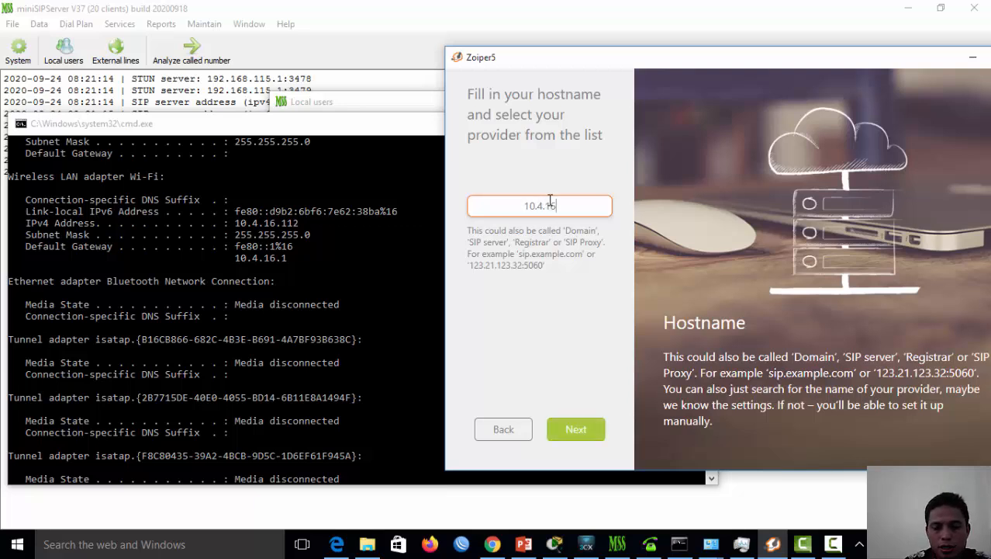
text(.)
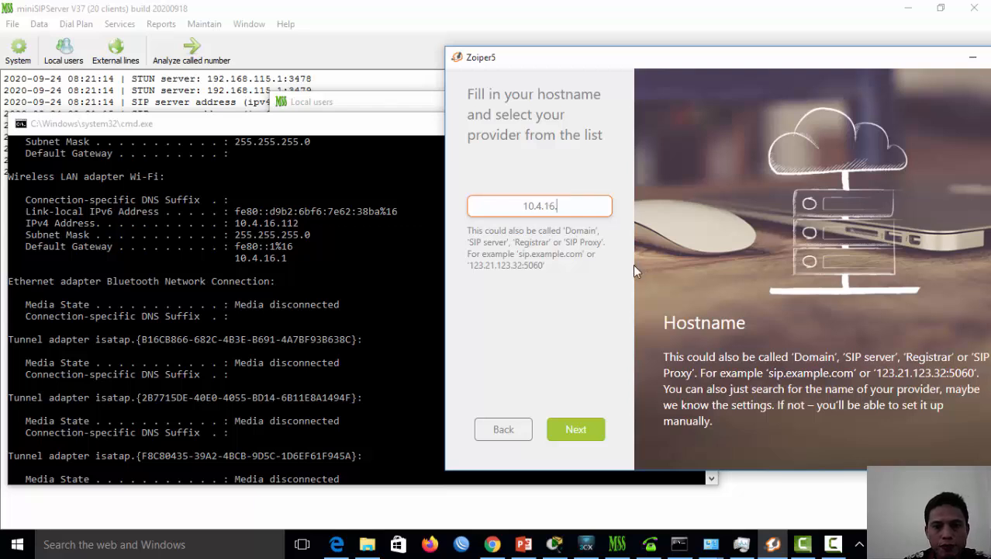
text(112)
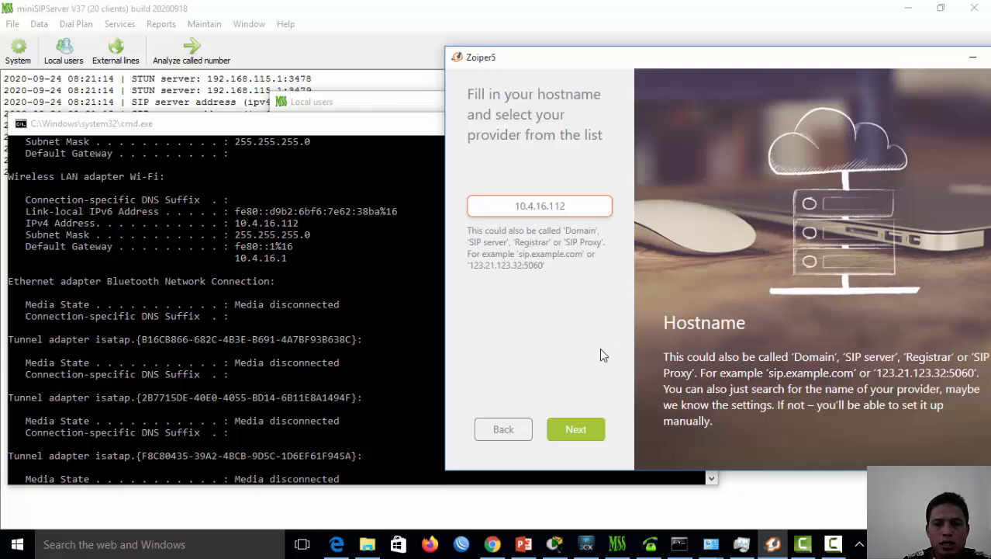
click(581, 435)
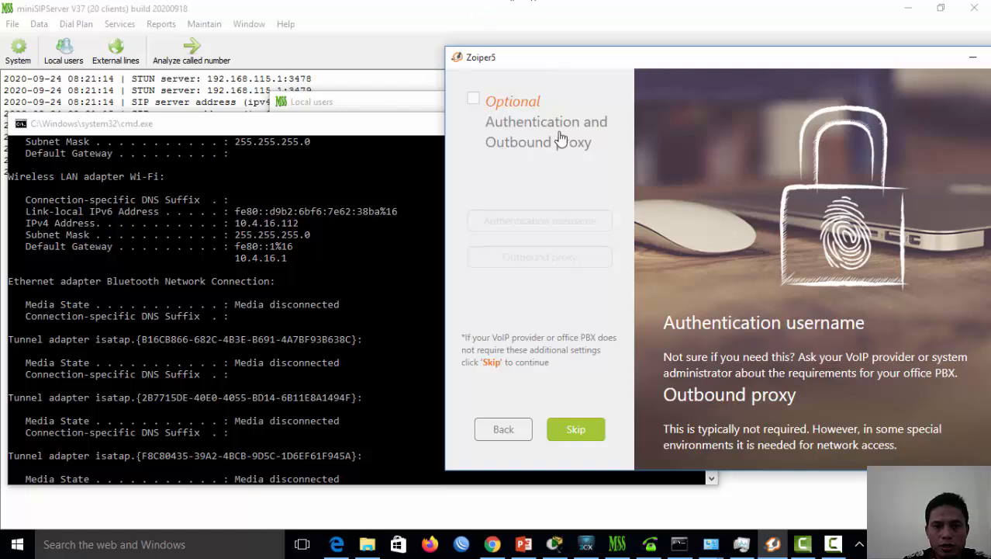
click(582, 440)
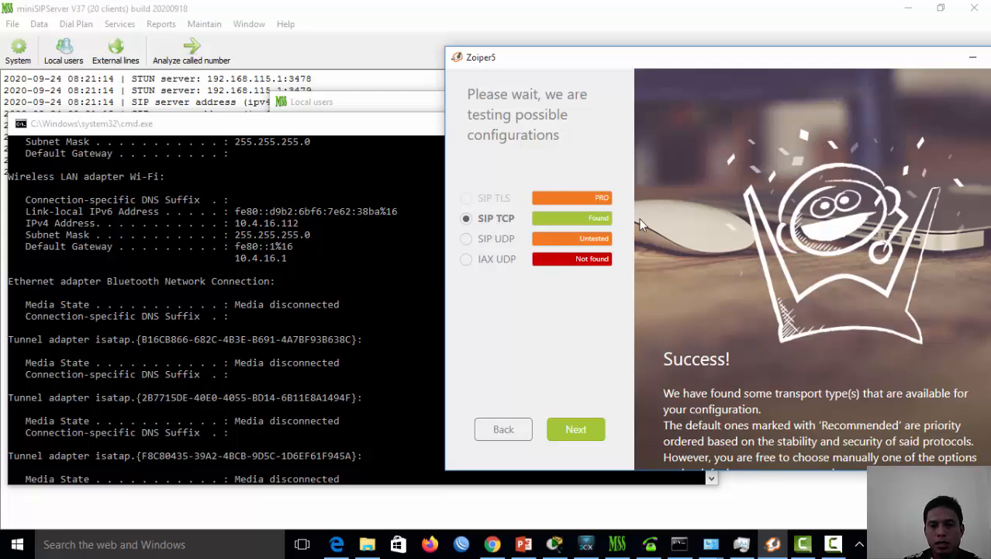
click(595, 431)
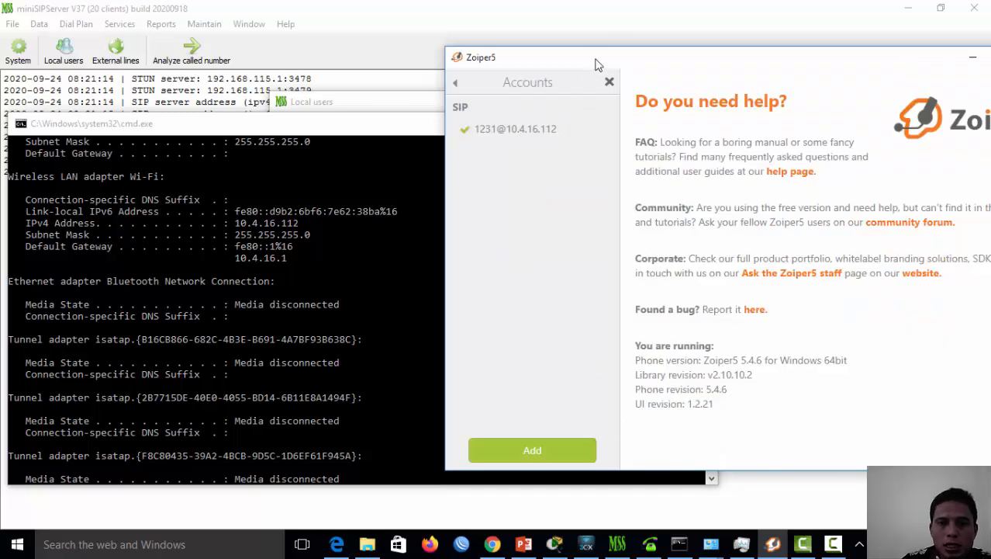
drag(669, 62, 522, 55)
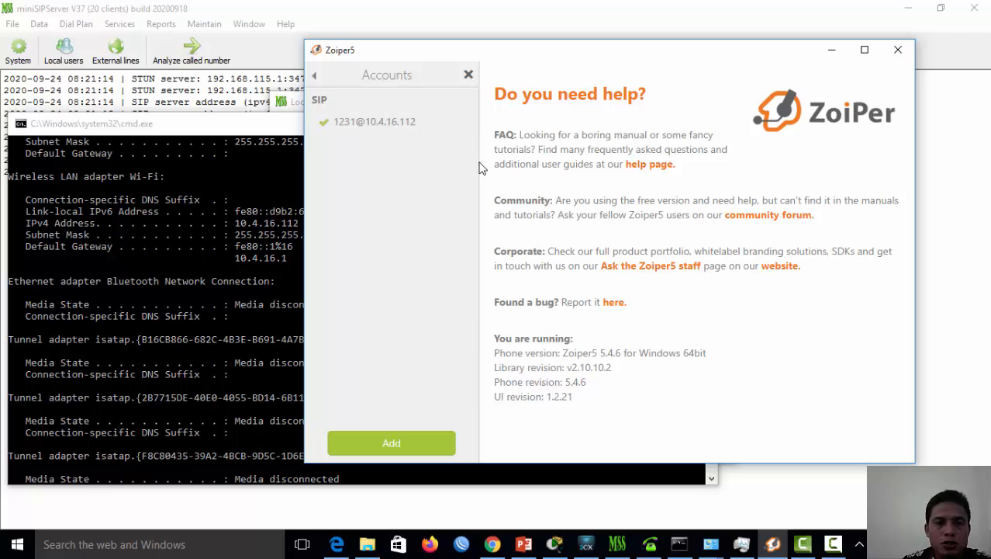
click(315, 76)
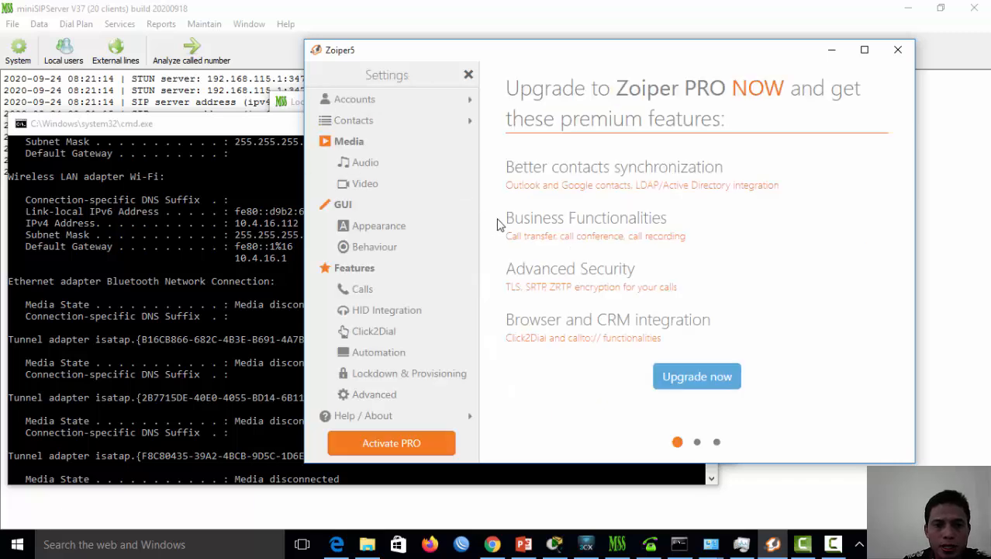
click(468, 74)
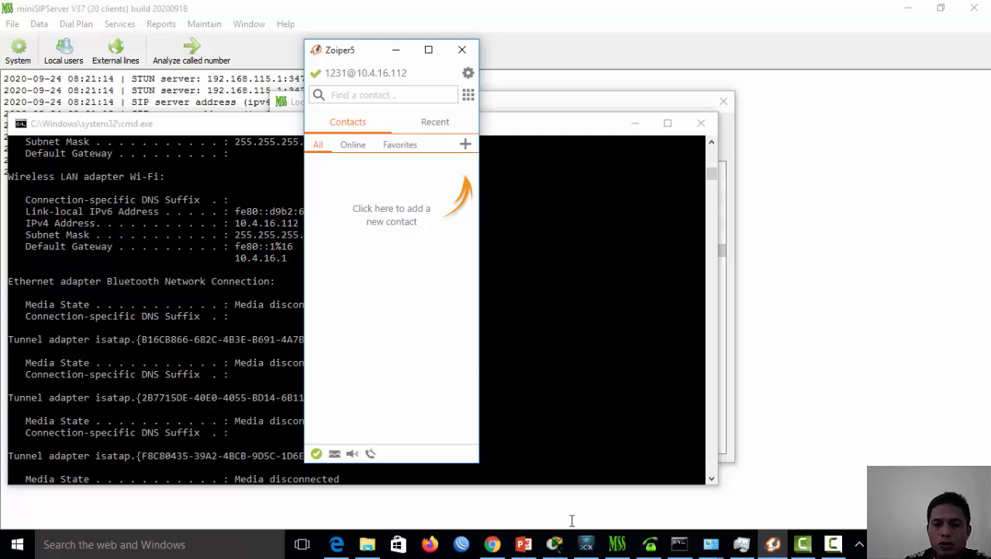
Review 3CXPhone's probo account (extension 1232, PBX 10.4.16.112), then view miniSIPServer's Local users list
click(585, 543)
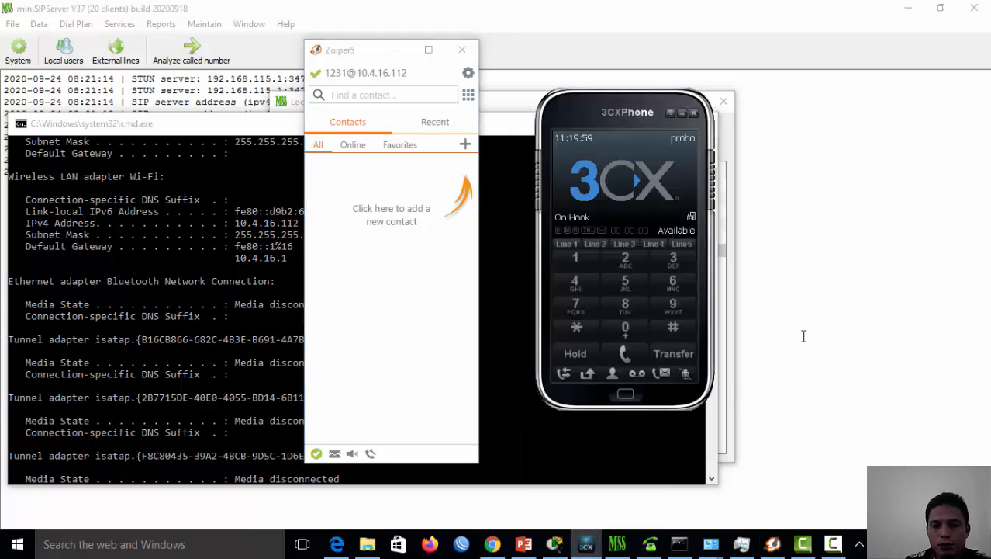
drag(590, 110, 556, 60)
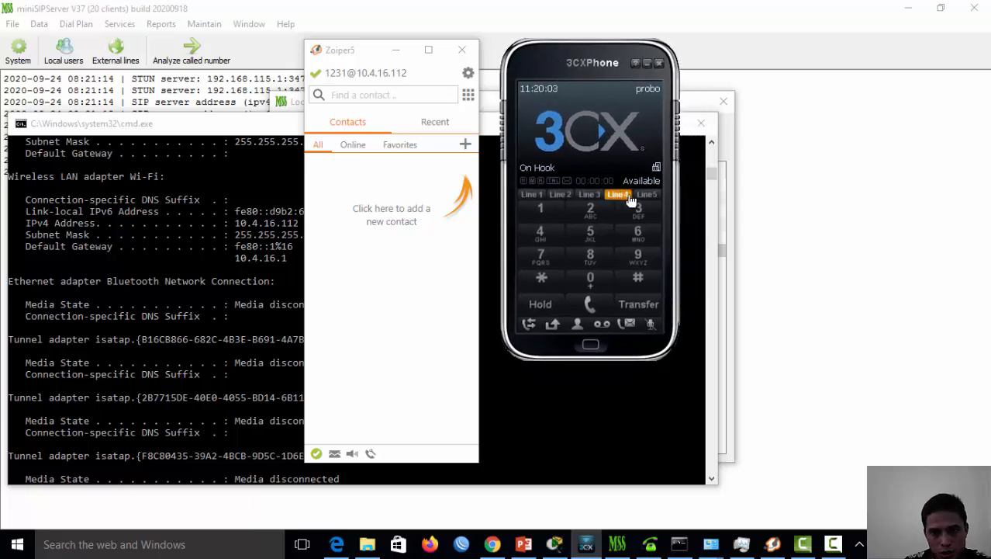
click(648, 92)
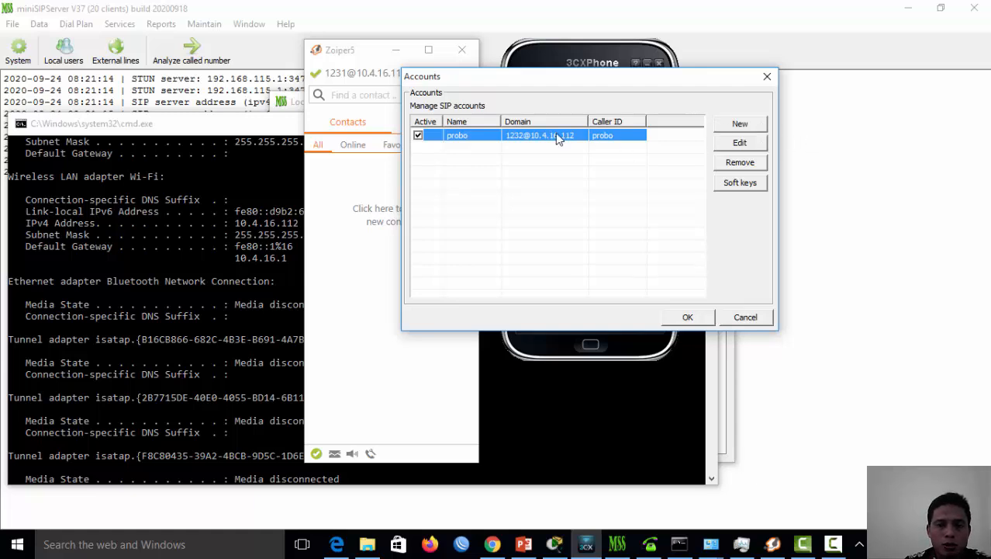
click(721, 142)
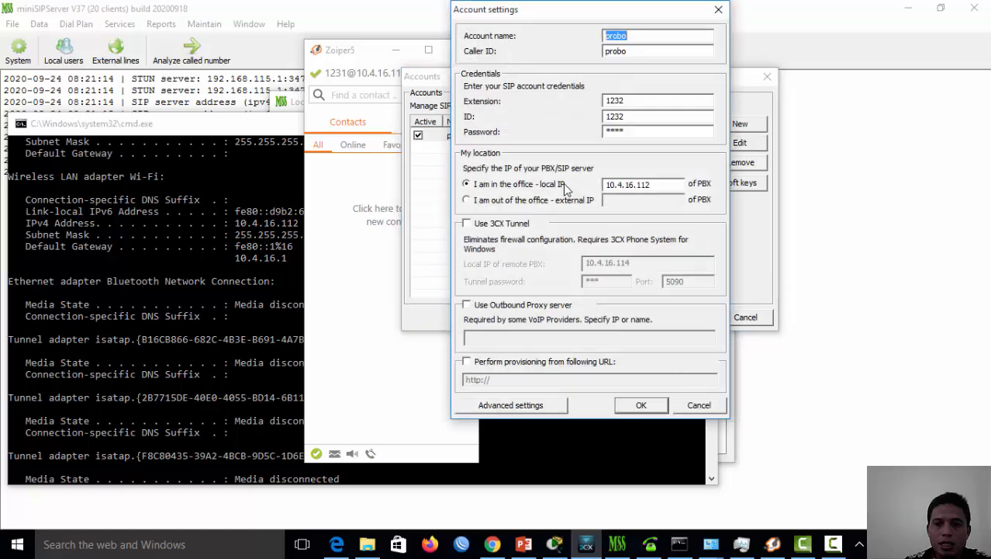
drag(539, 14, 420, 39)
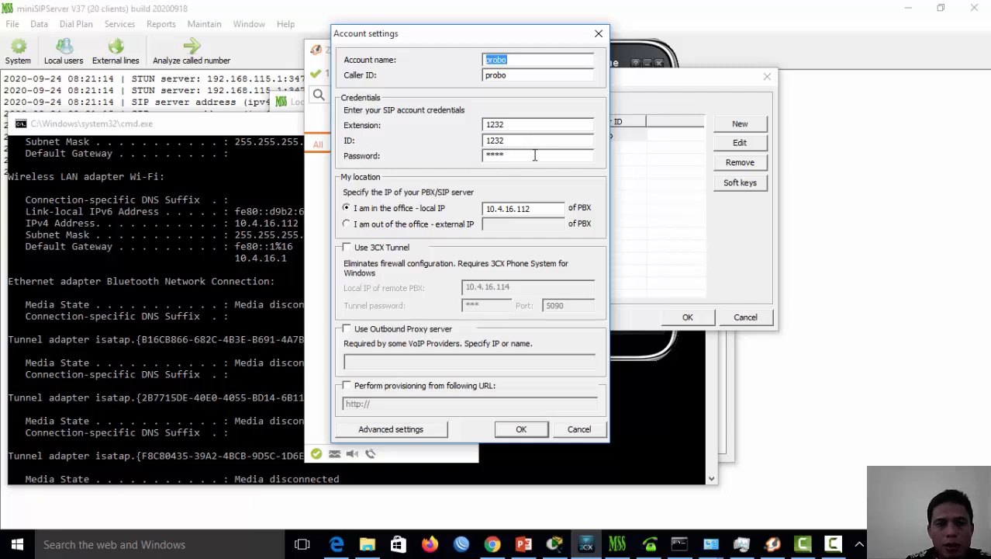
click(301, 7)
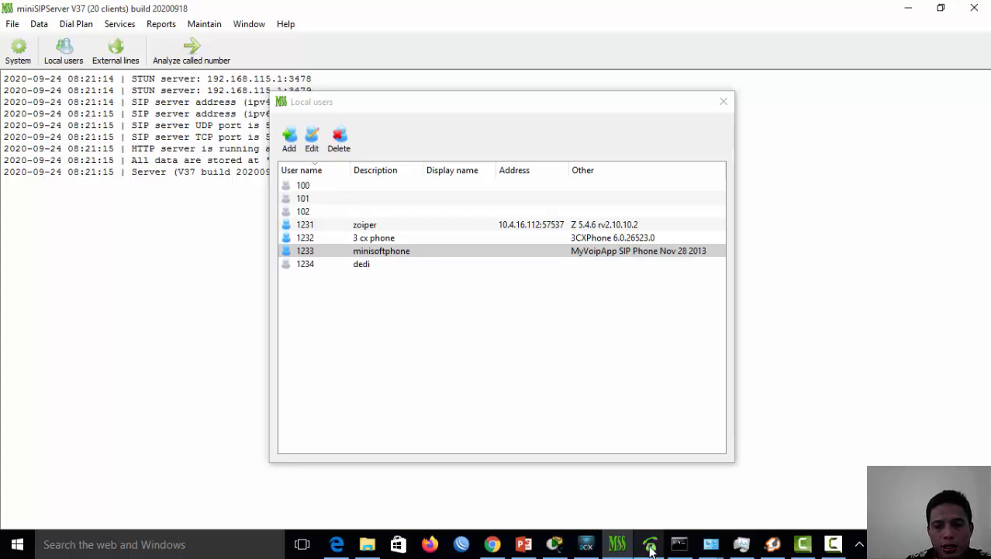
Save the 3CXPhone probo account settings and close the Accounts dialog
click(586, 544)
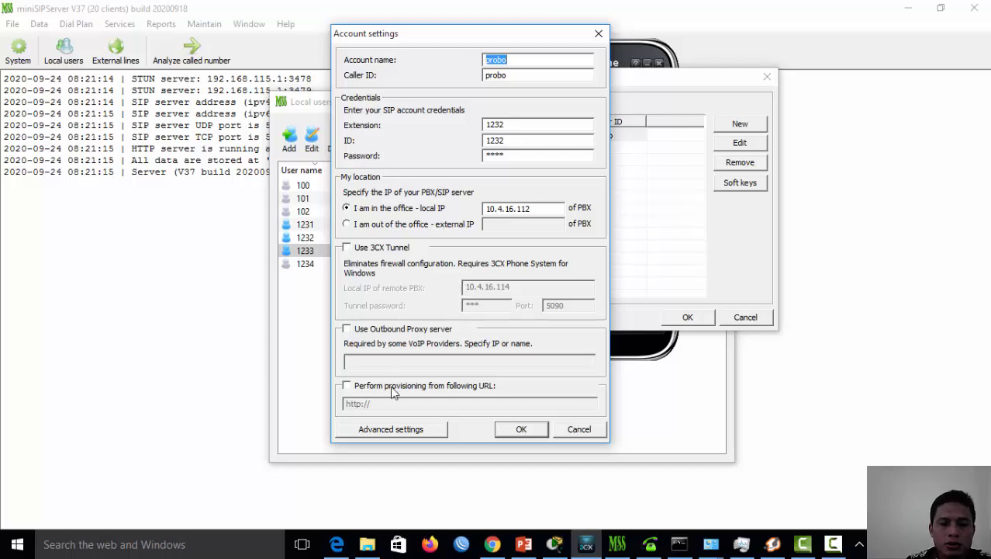
click(522, 429)
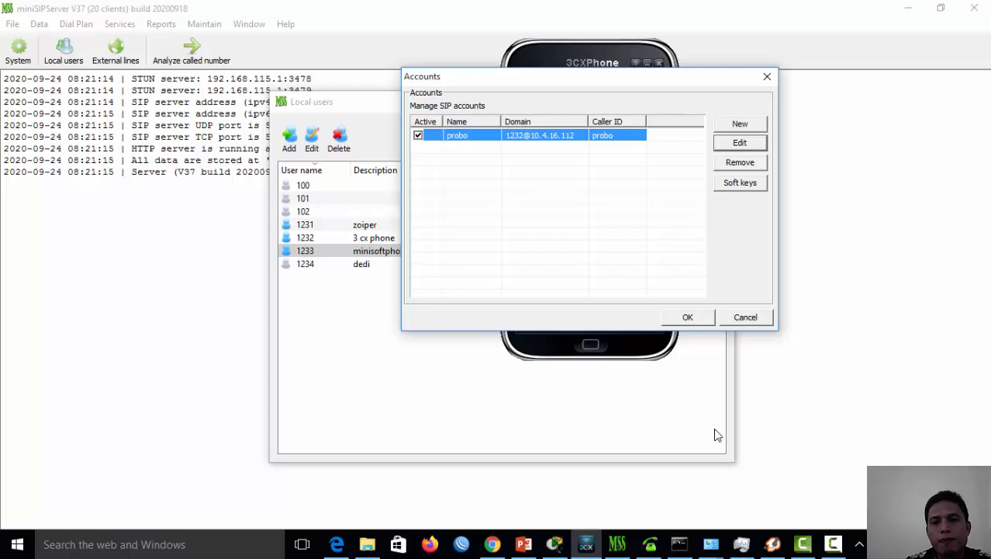
click(695, 318)
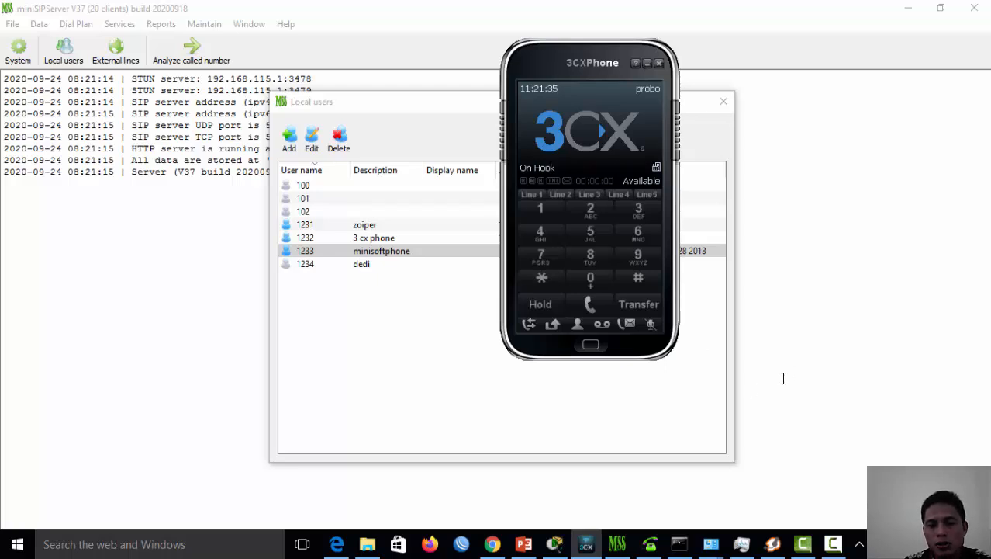
Open the 1233 softphone's SIP account settings and verify server 10.4.16.112 and port 5060
click(651, 544)
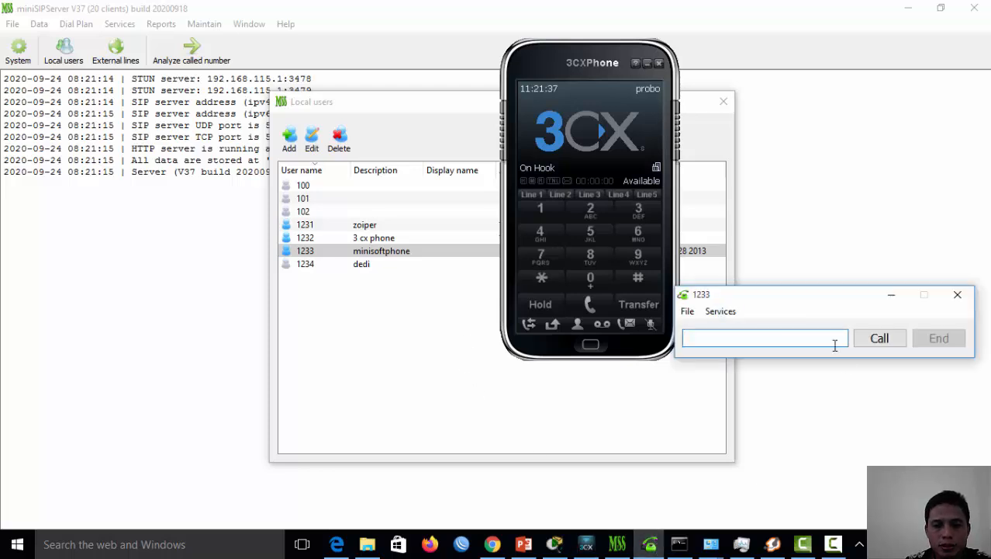
drag(569, 62, 336, 81)
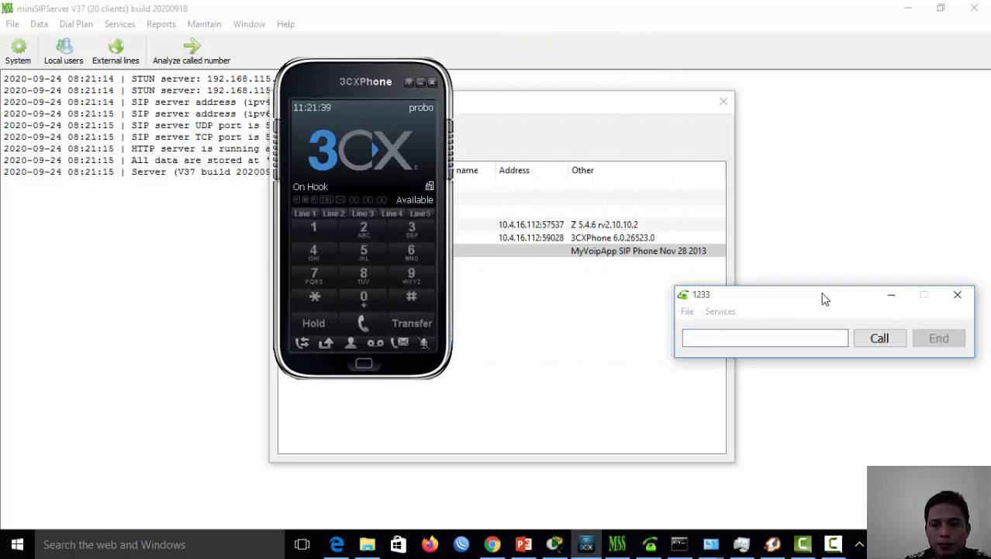
drag(823, 296, 723, 102)
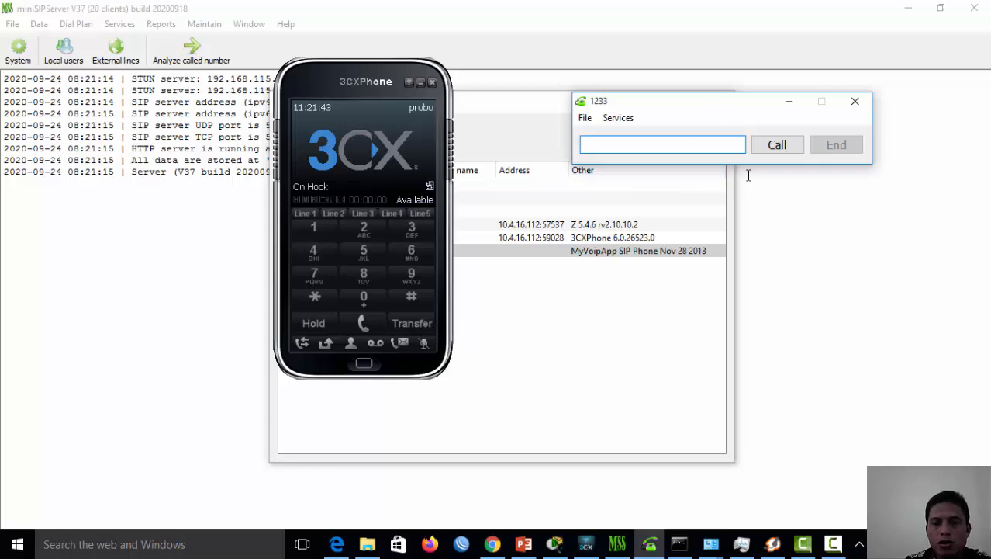
click(584, 118)
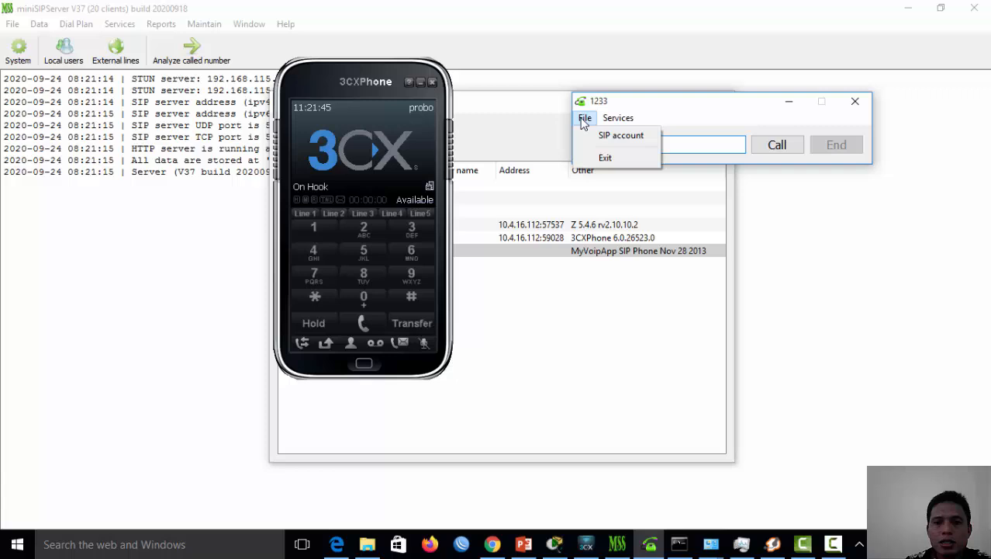
click(621, 137)
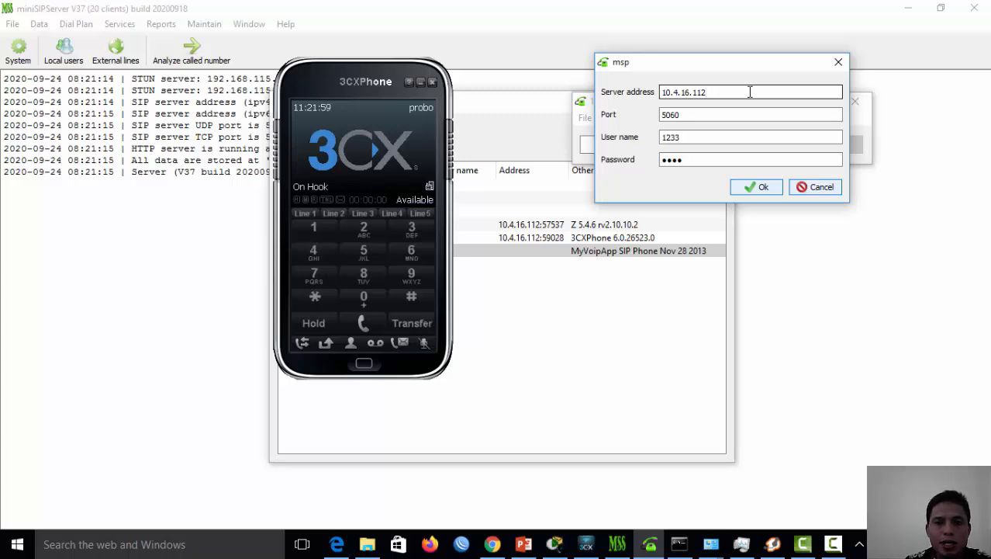
click(705, 116)
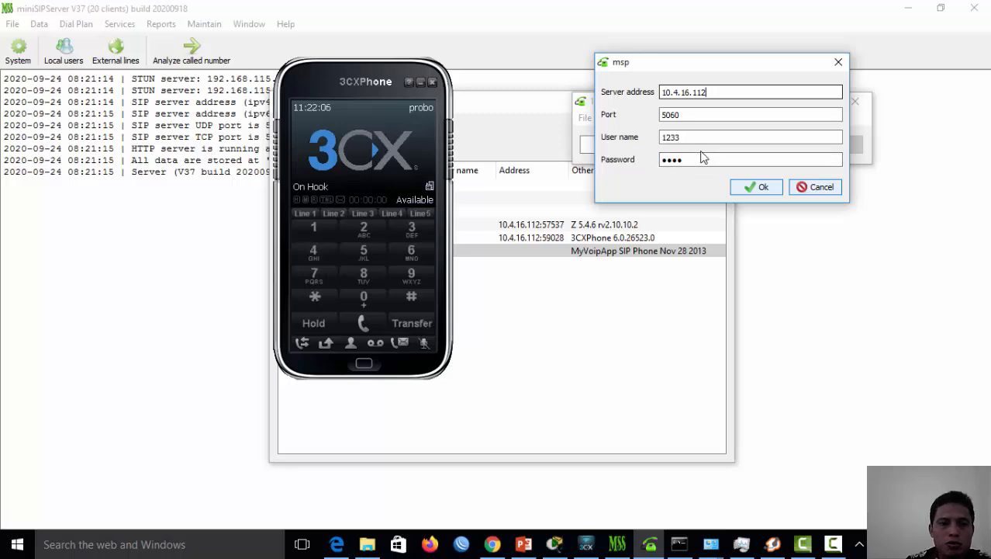
Verify user name 1233 against the users list and confirm the SIP account settings
drag(354, 81, 185, 103)
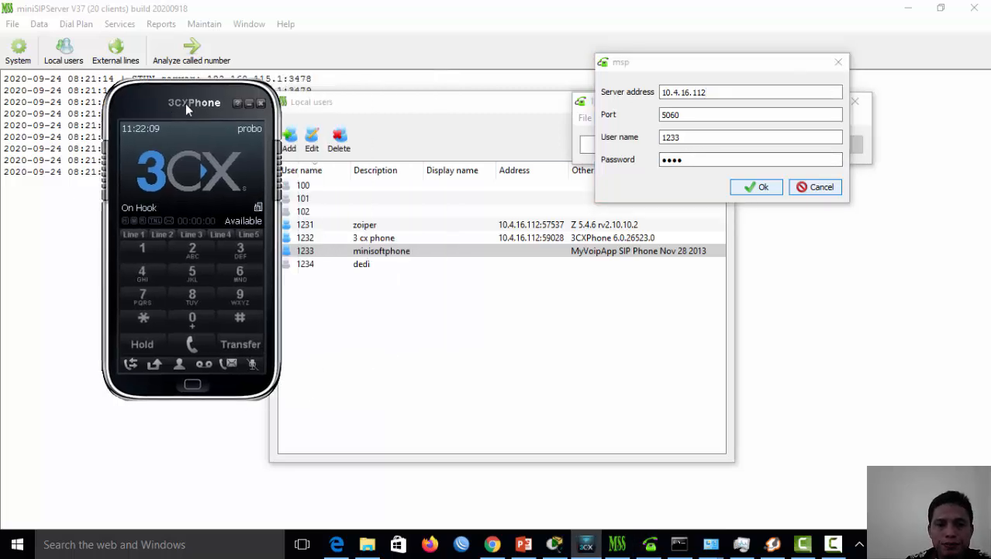
click(334, 252)
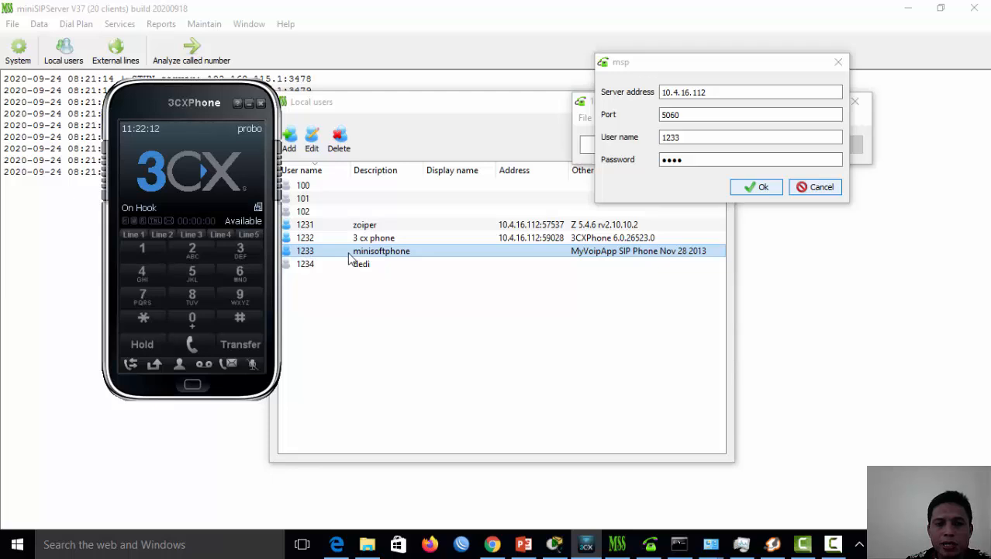
click(678, 139)
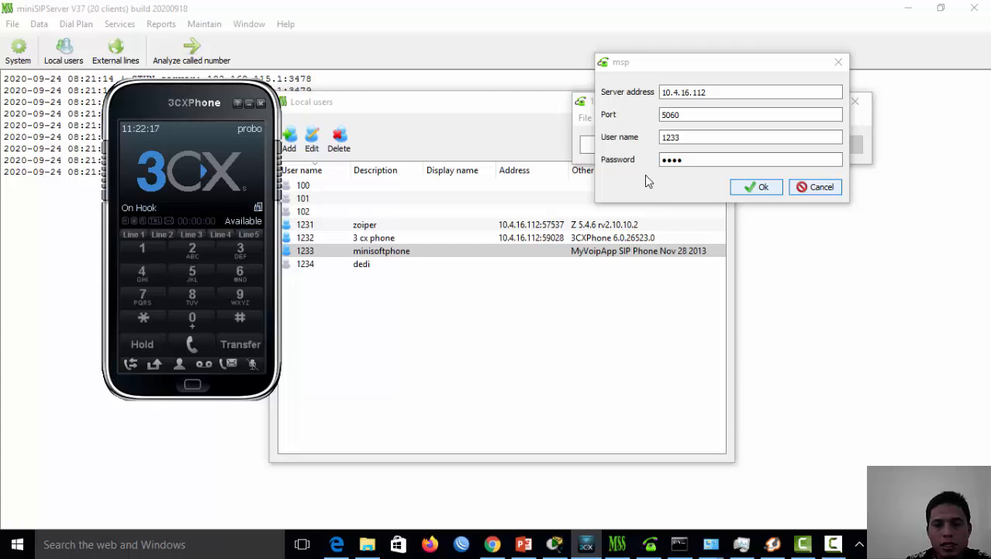
click(759, 188)
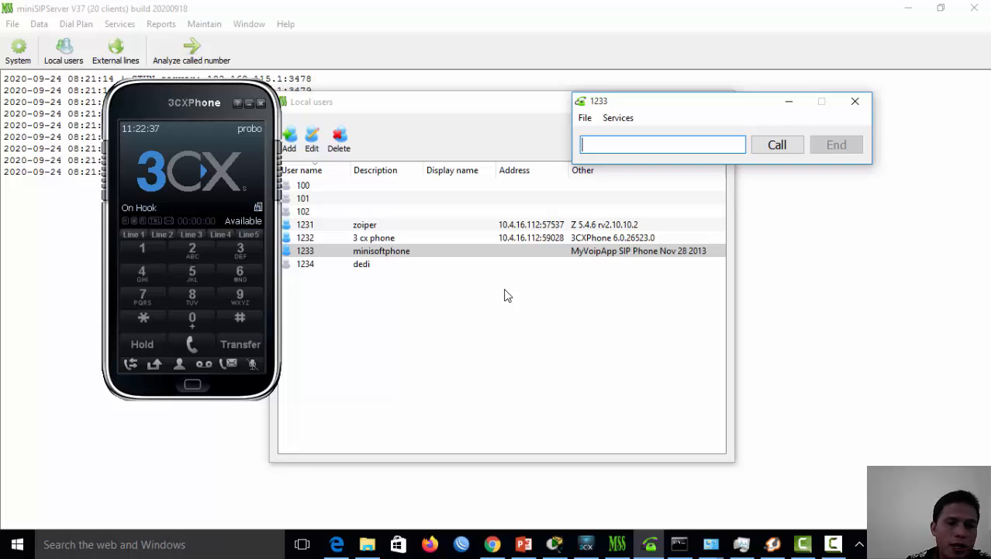
drag(190, 105, 747, 205)
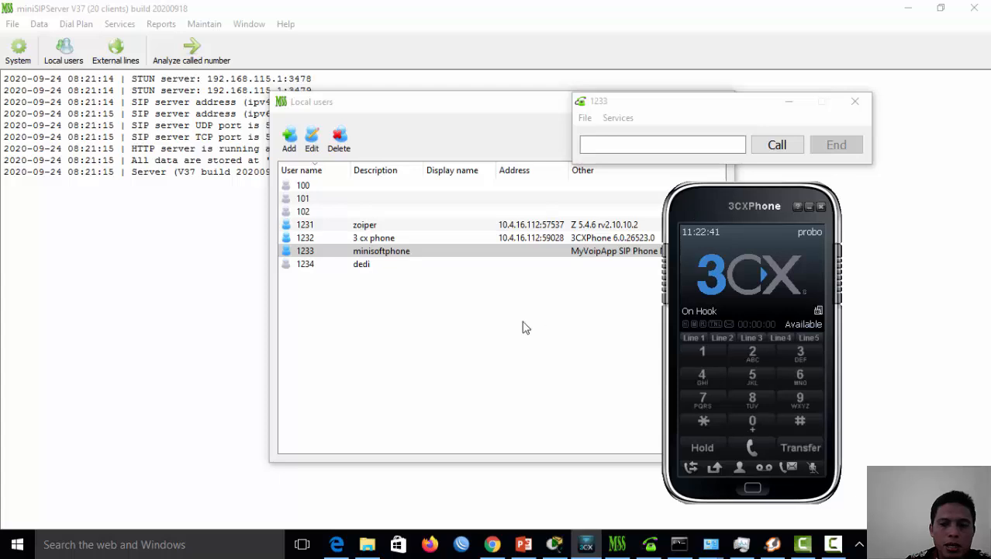
Dial 1232 on Zoiper's dialpad and place the call from extension 1231
click(772, 544)
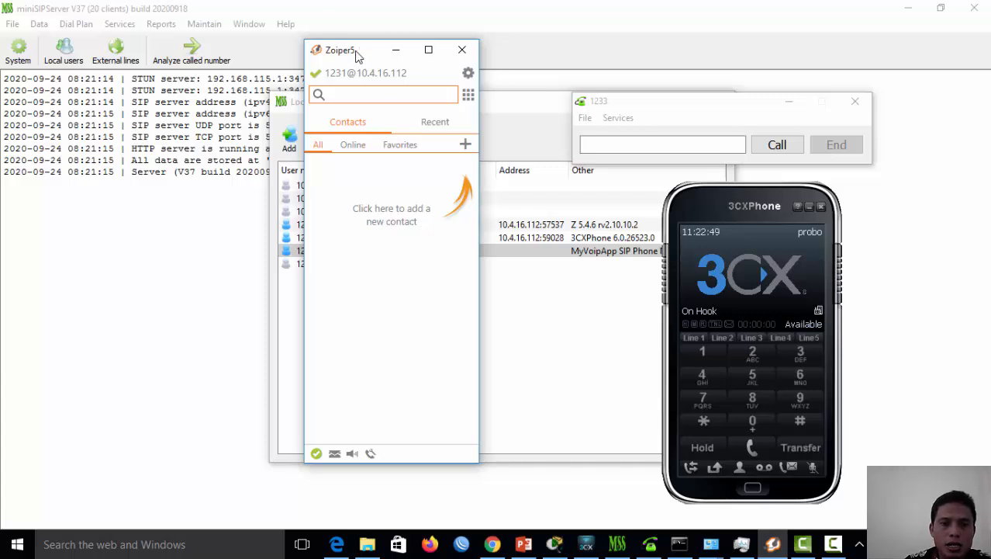
drag(358, 51, 327, 53)
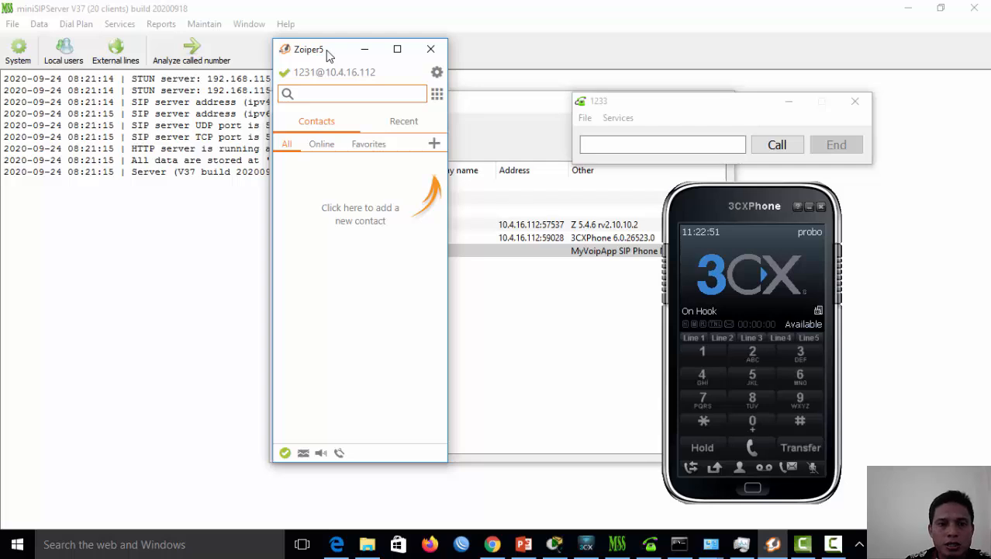
click(438, 94)
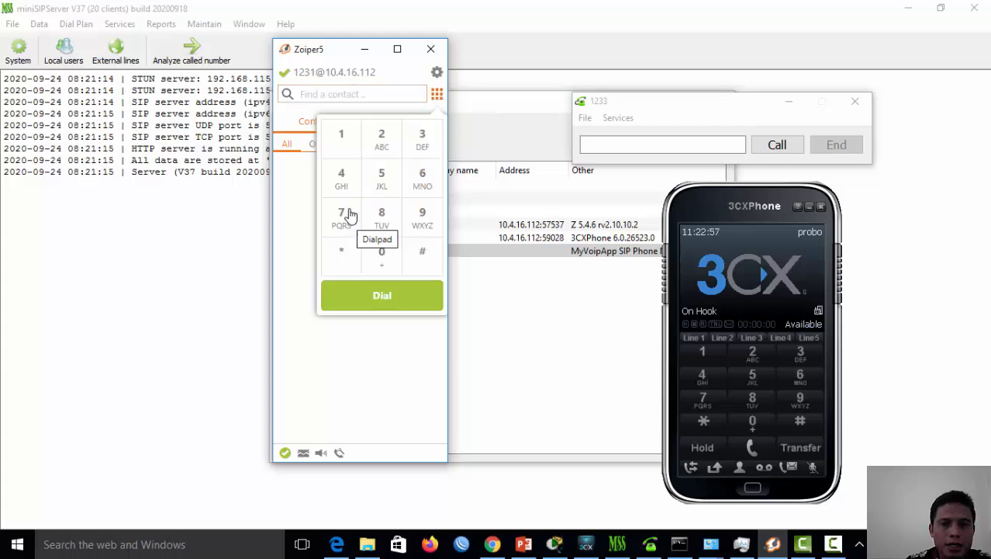
click(346, 140)
click(388, 147)
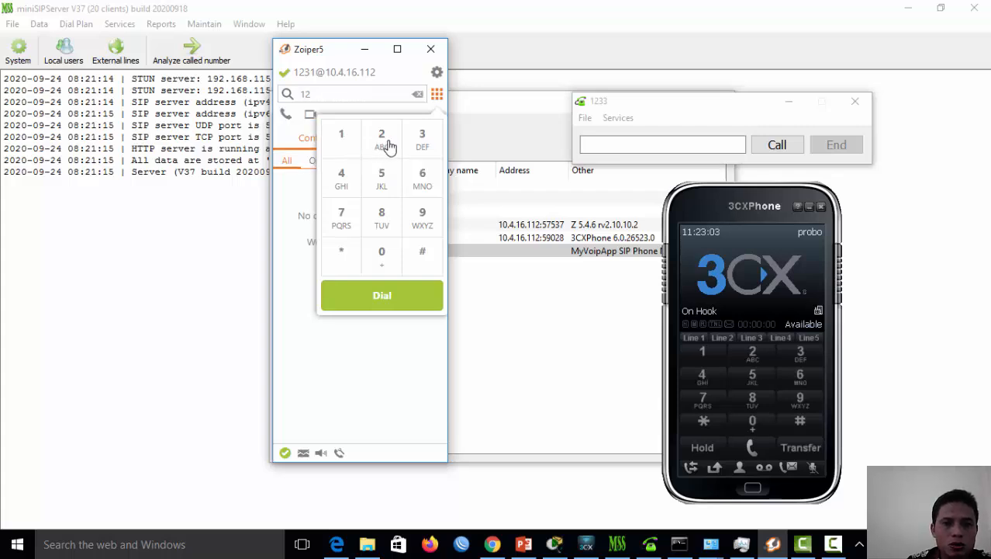
click(422, 144)
click(388, 144)
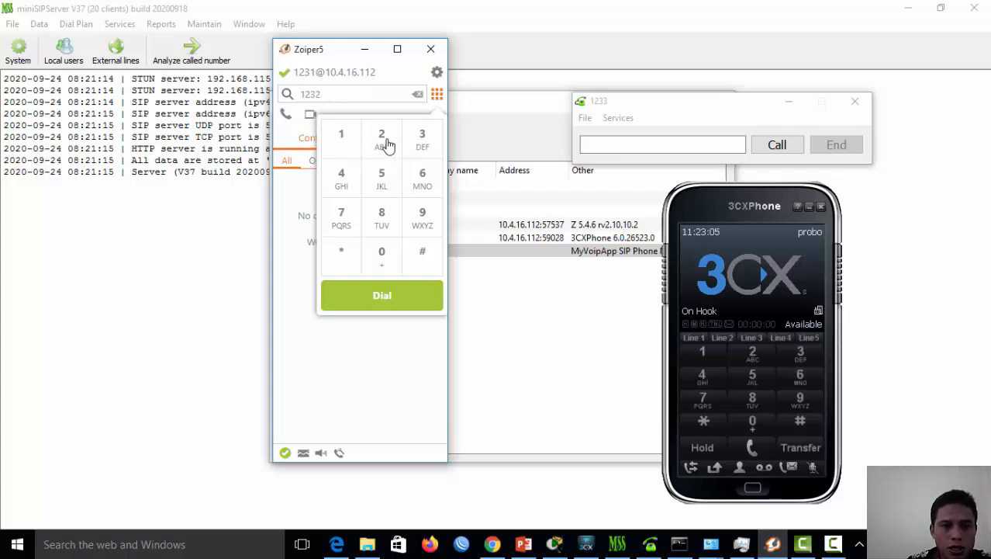
click(392, 304)
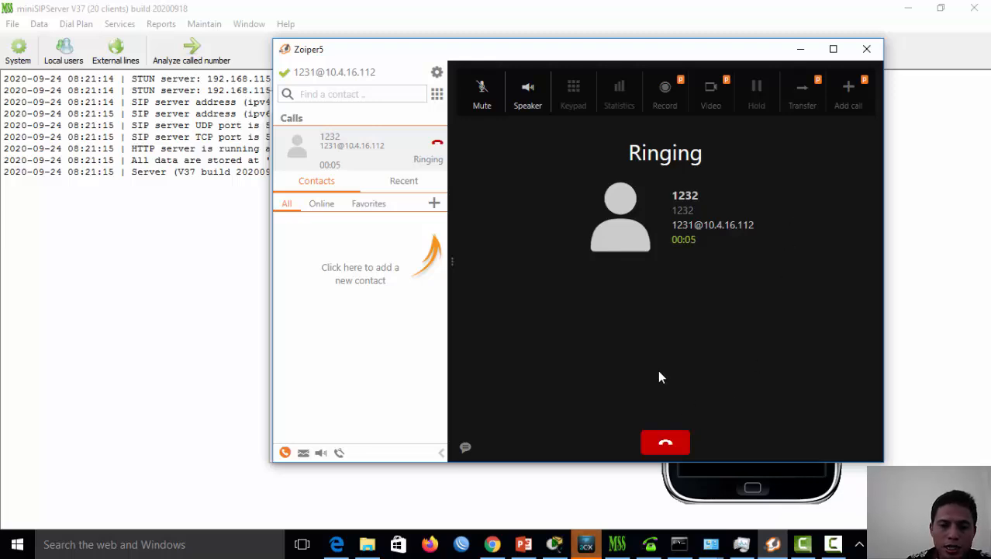
Answer Zoiper's call on 3CXPhone at 1232, adjust the volume, and hang up after about 19 seconds
click(587, 546)
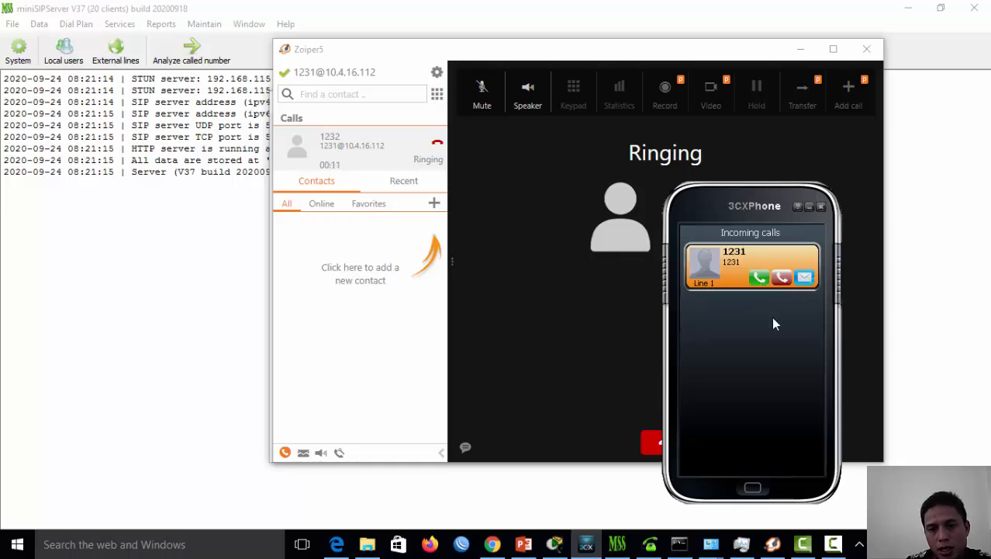
click(760, 278)
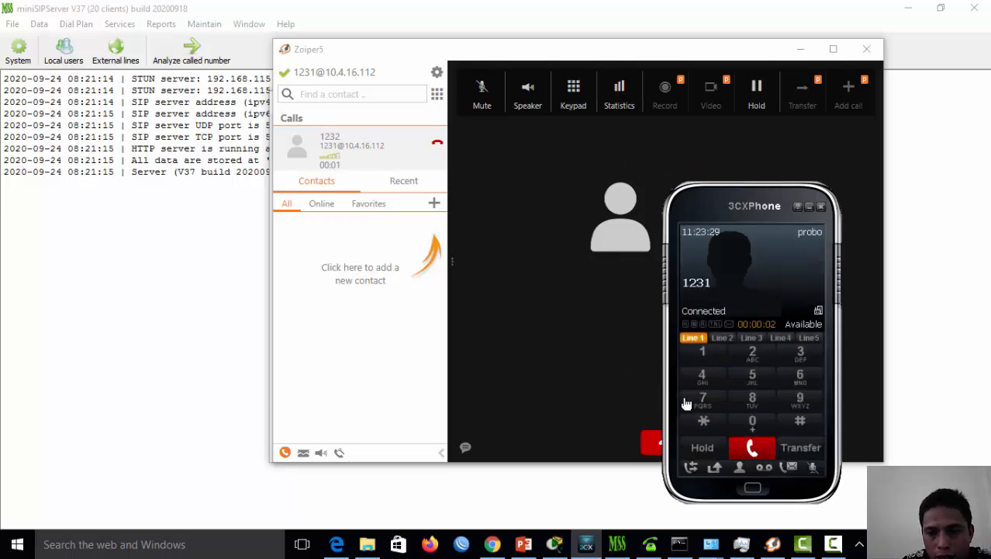
key(XF86AudioLowerVolume)
key(XF86AudioLowerVolume)
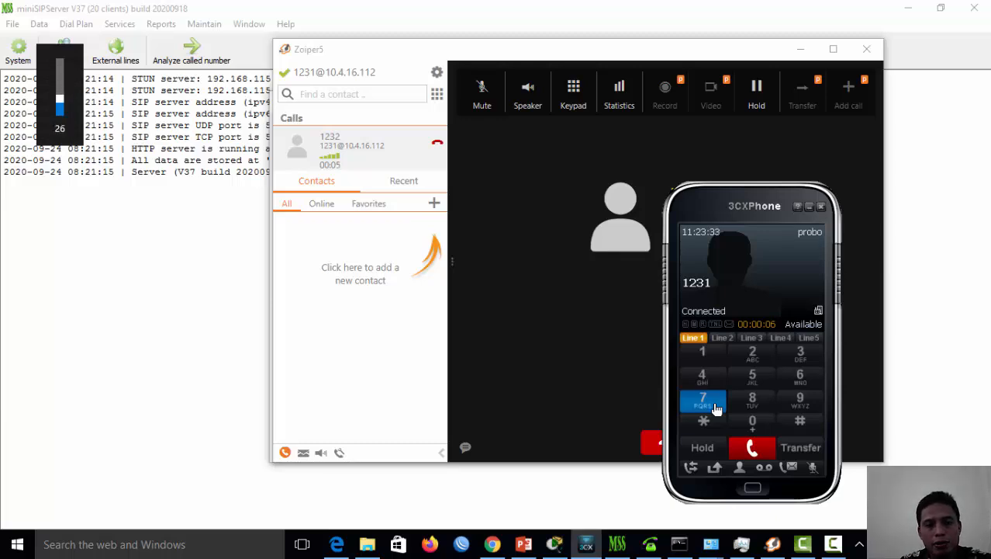
key(XF86AudioRaiseVolume)
key(XF86AudioRaiseVolume)
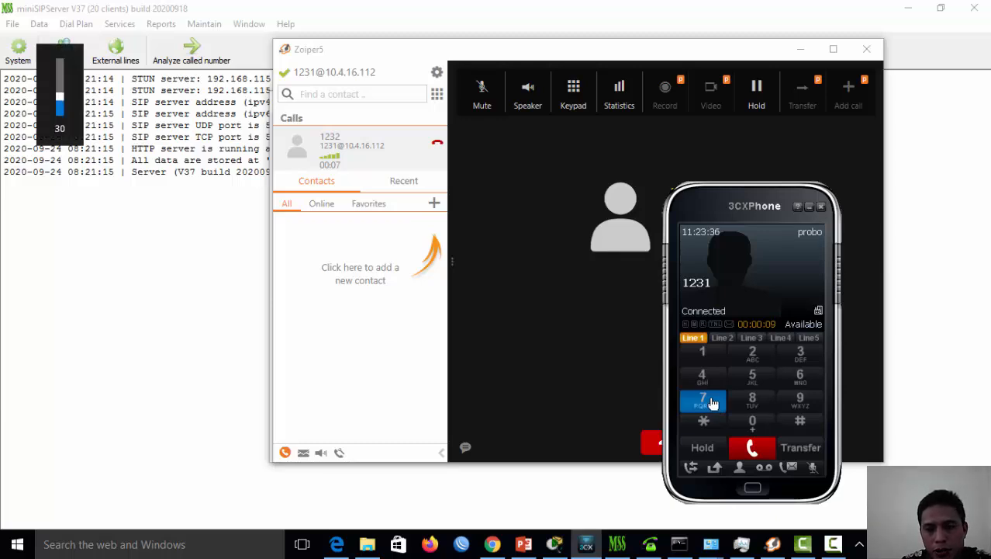
key(XF86AudioRaiseVolume)
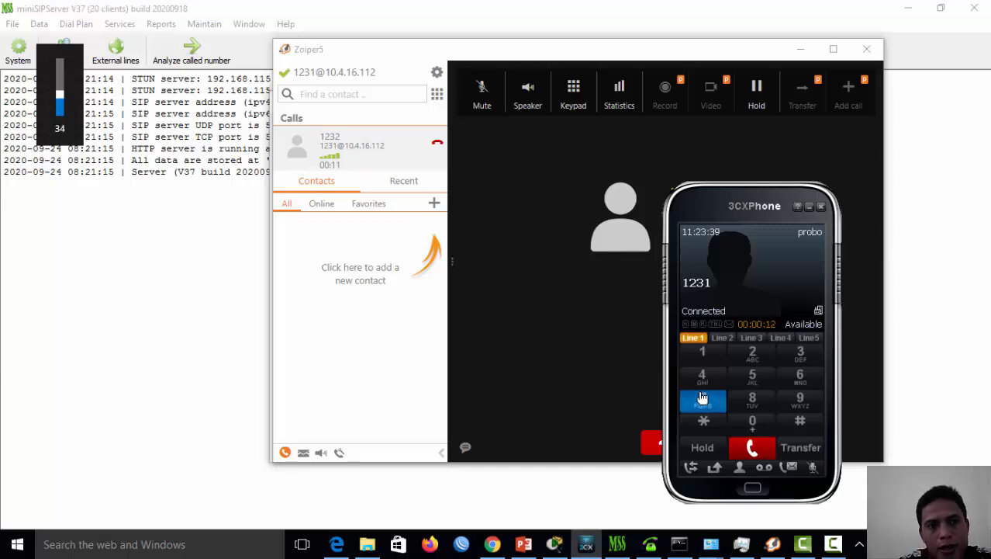
key(XF86AudioRaiseVolume)
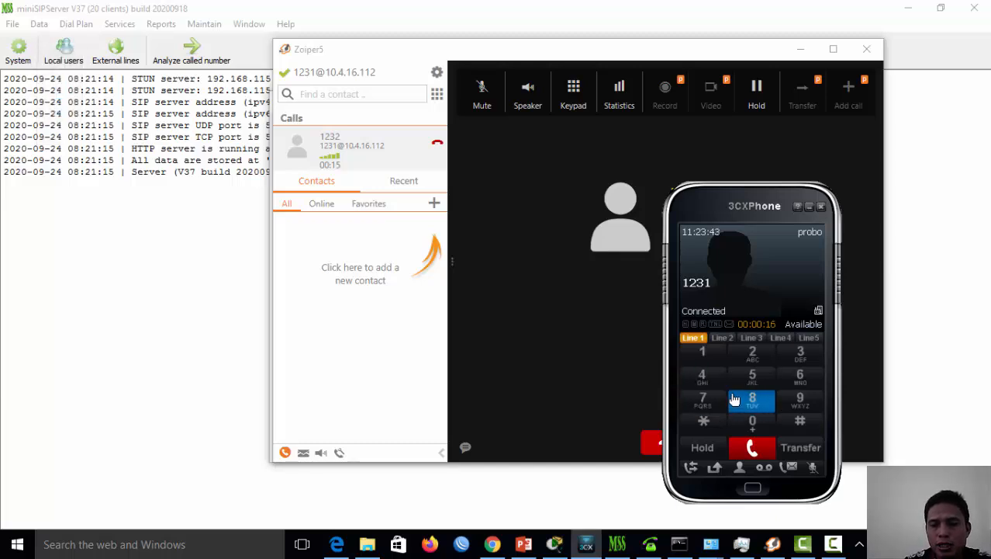
click(752, 448)
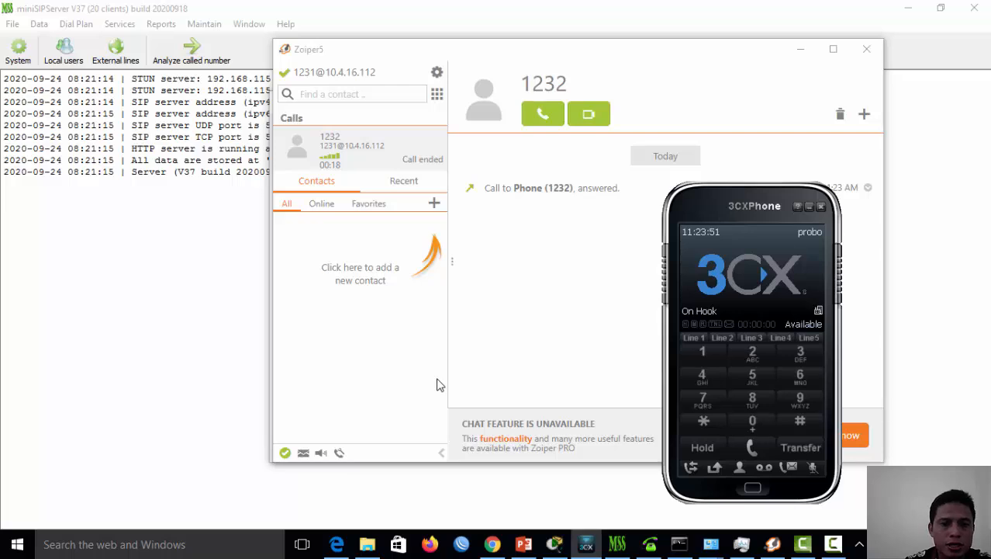
click(438, 94)
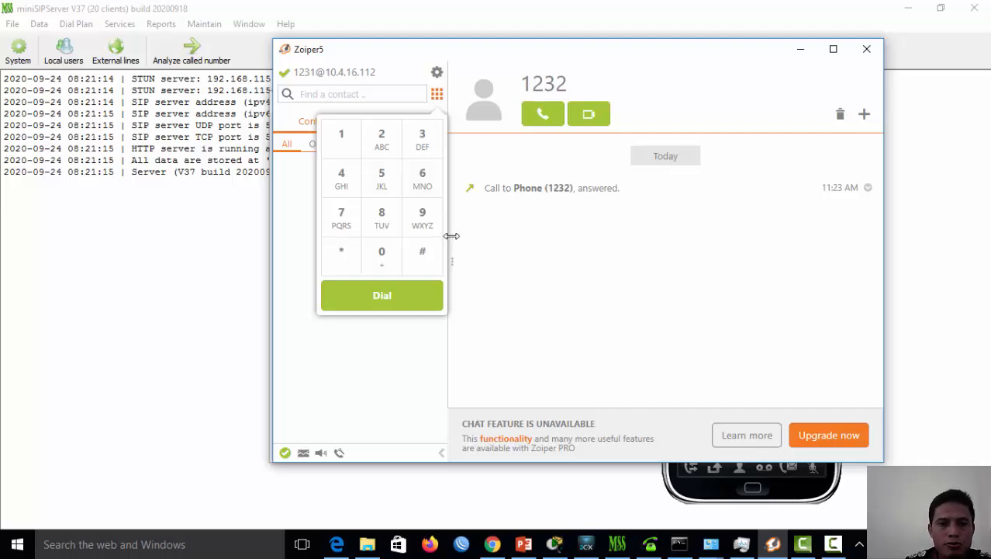
Dial extension 1233 from Zoiper's dialpad and place the call
click(338, 138)
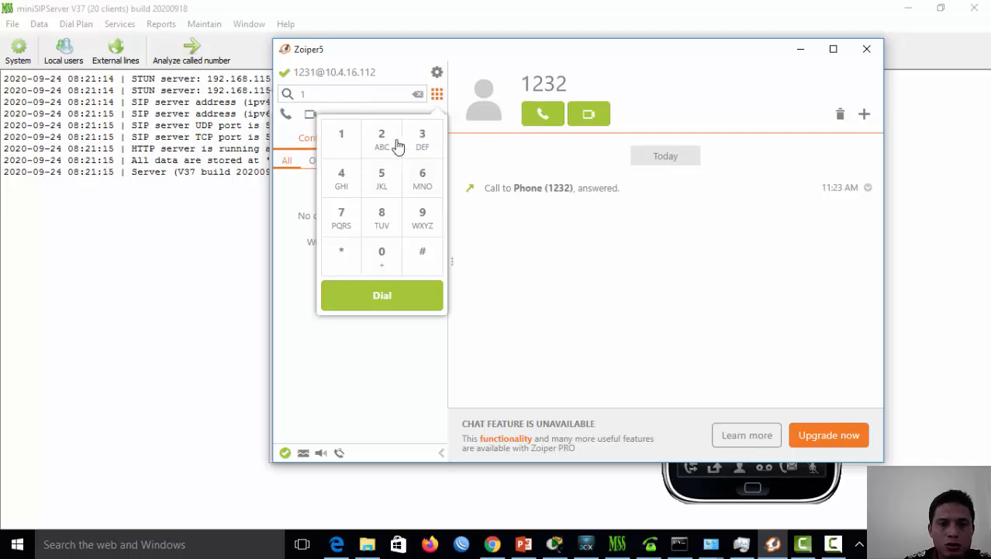
click(398, 146)
click(424, 144)
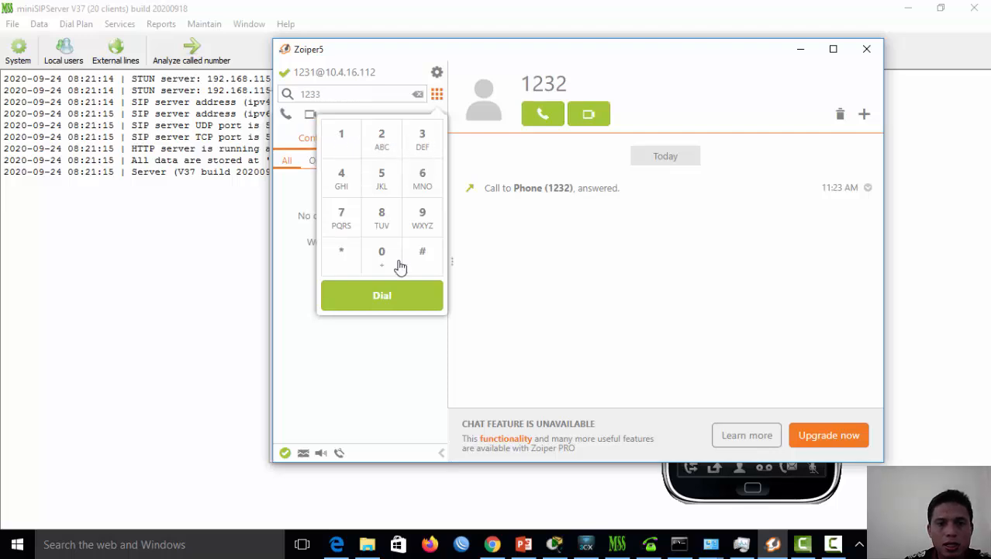
click(399, 295)
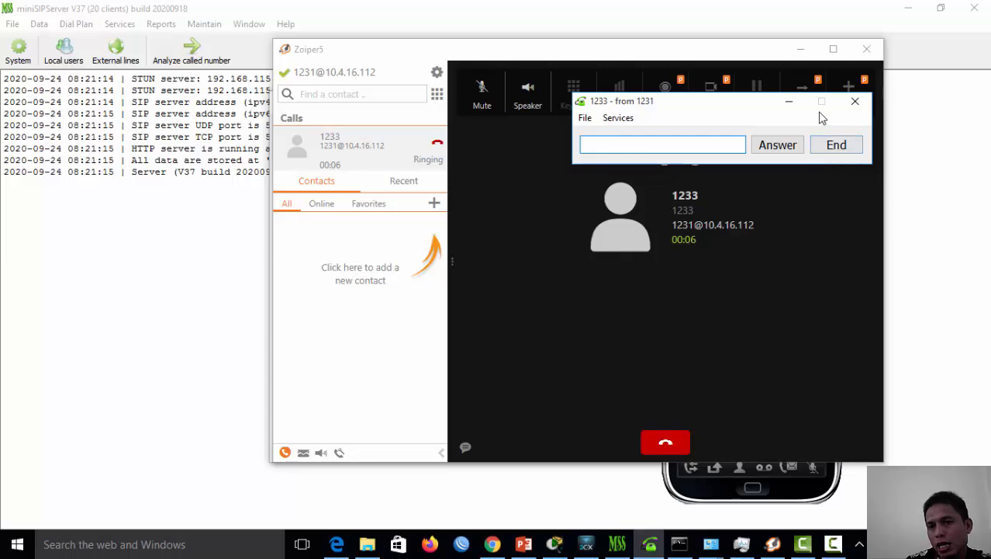
Answer the call on the 1233 softphone, lower the volume, and end it after 6 seconds
click(777, 147)
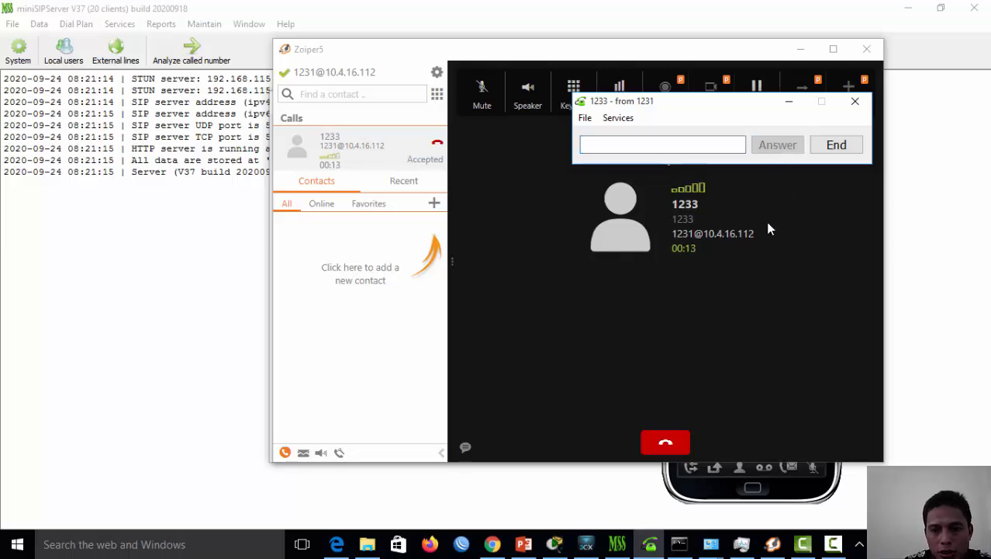
key(XF86AudioLowerVolume)
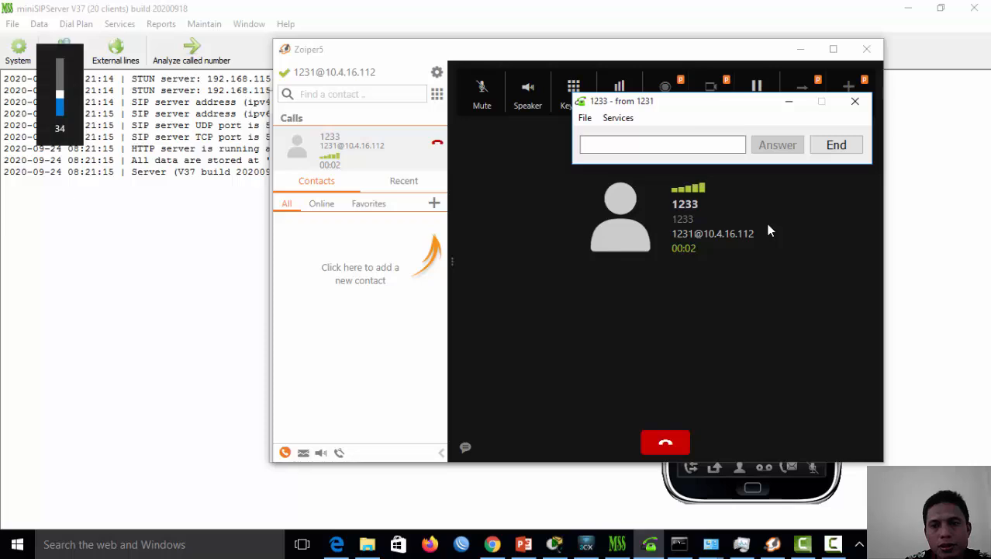
key(XF86AudioLowerVolume)
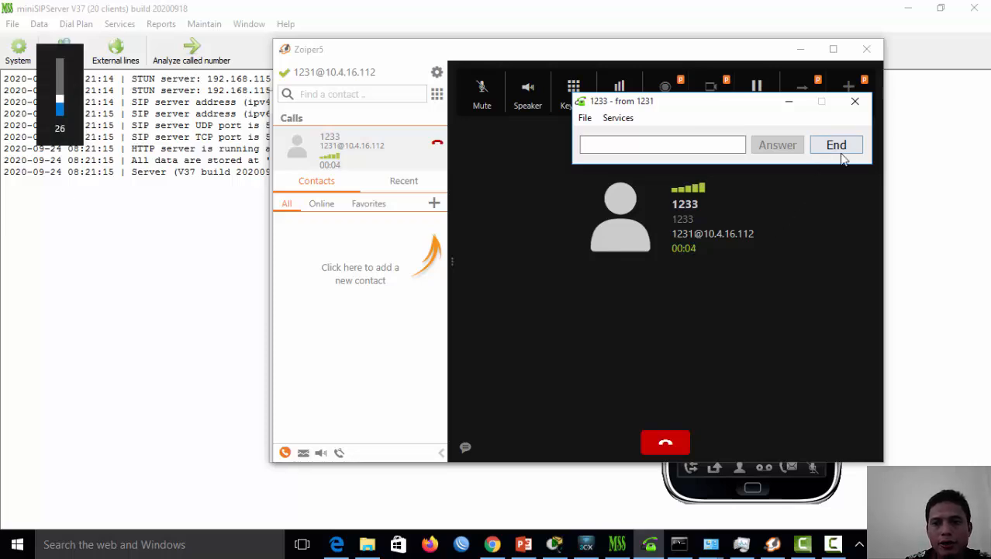
click(844, 148)
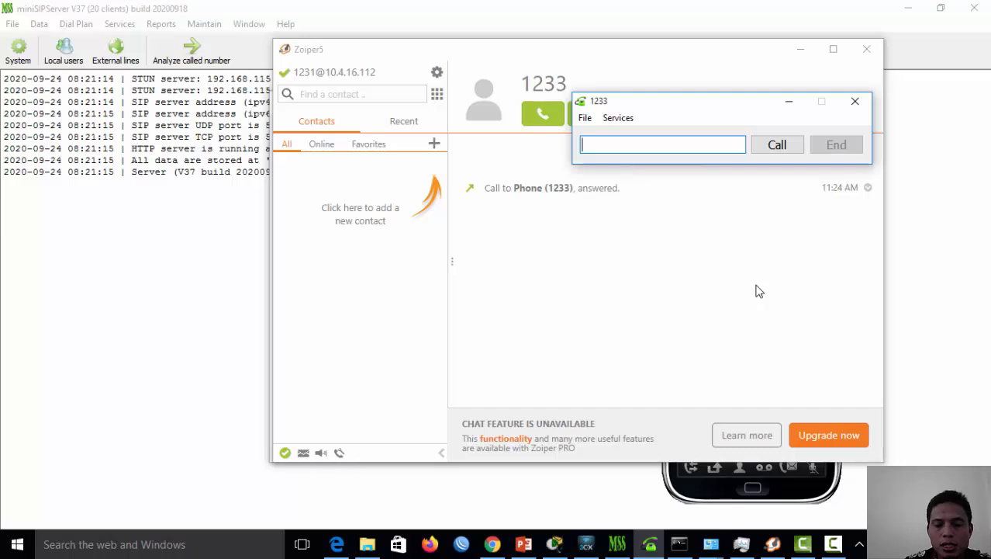
Dial 1231 on 3CXPhone's keypad and place the call from extension 1232
click(692, 478)
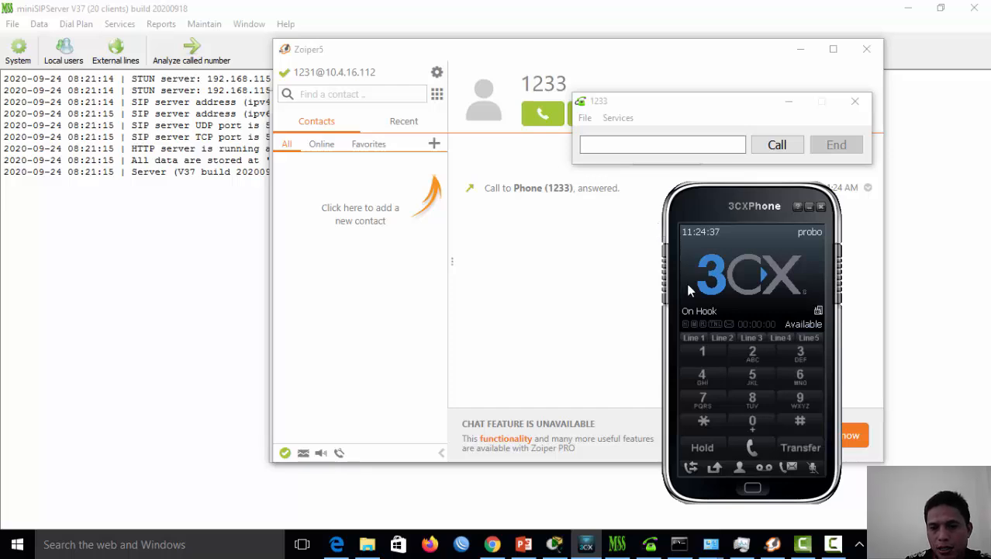
click(703, 354)
click(741, 359)
click(797, 355)
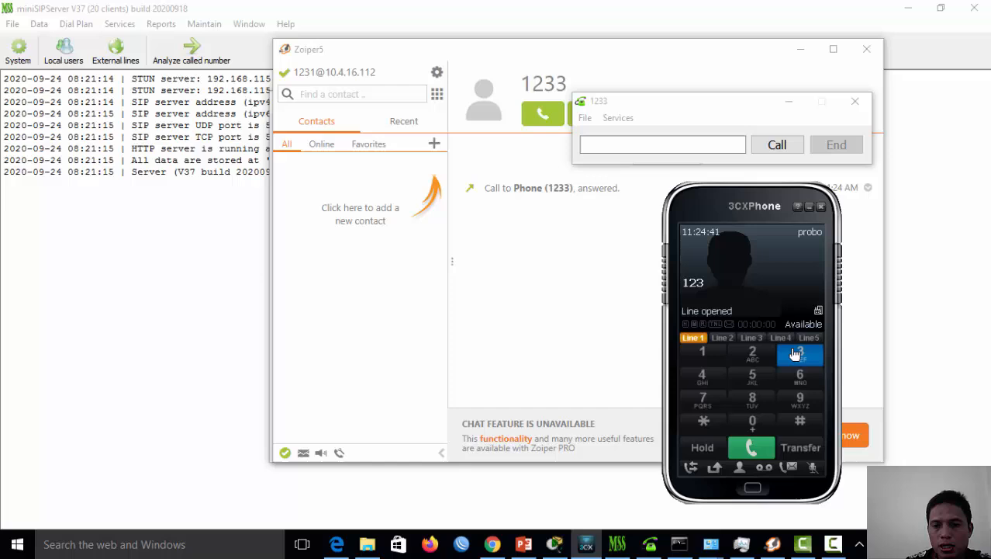
click(696, 363)
click(751, 448)
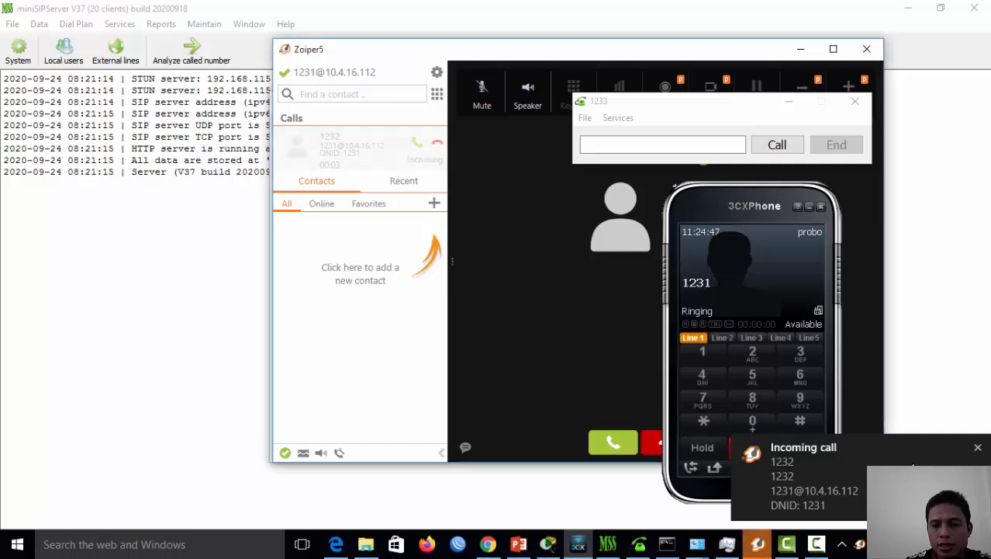
Answer the 1232 call in Zoiper, lower the volume, and hang up after about 10 seconds
click(758, 544)
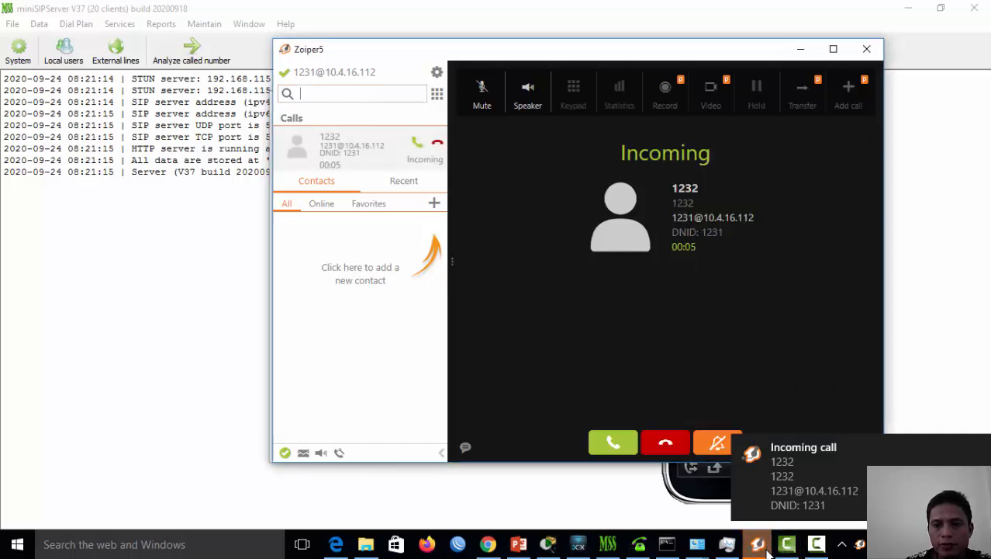
click(614, 450)
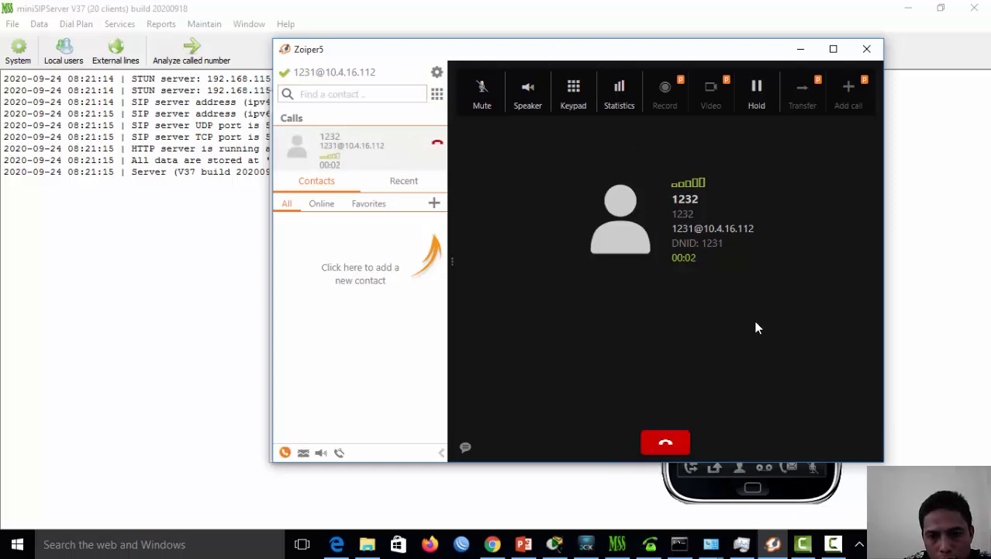
key(XF86AudioLowerVolume)
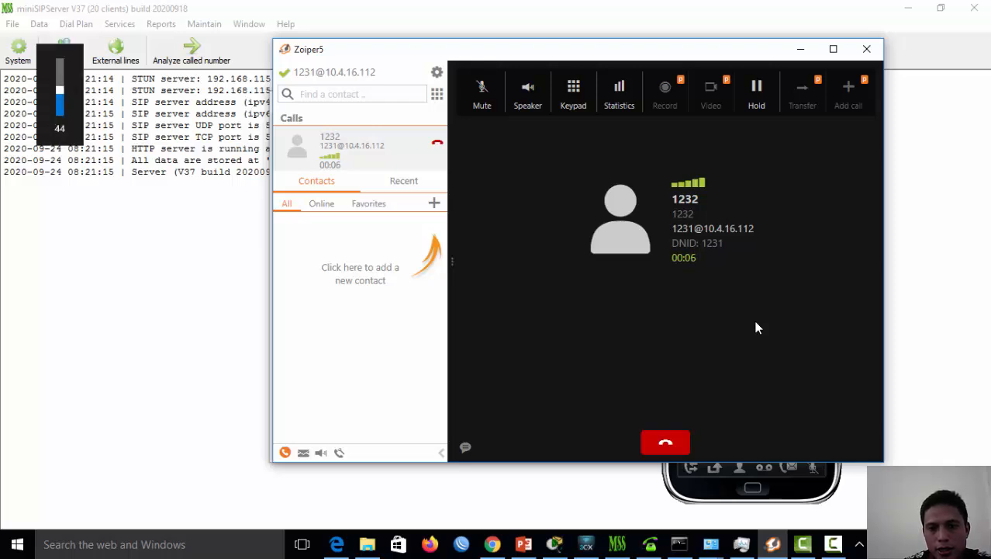
key(XF86AudioLowerVolume)
key(XF86AudioLowerVolume)
key(XF86AudioLowerVolume)
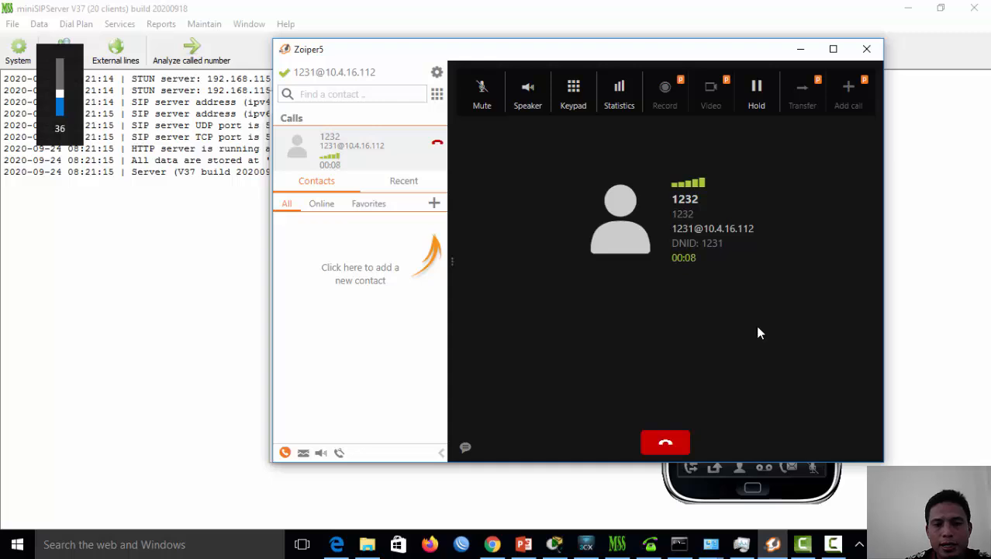
key(XF86AudioLowerVolume)
key(XF86AudioLowerVolume)
key(XF86AudioLowerVolume)
key(XF86AudioLowerVolume)
key(XF86AudioLowerVolume)
key(XF86AudioLowerVolume)
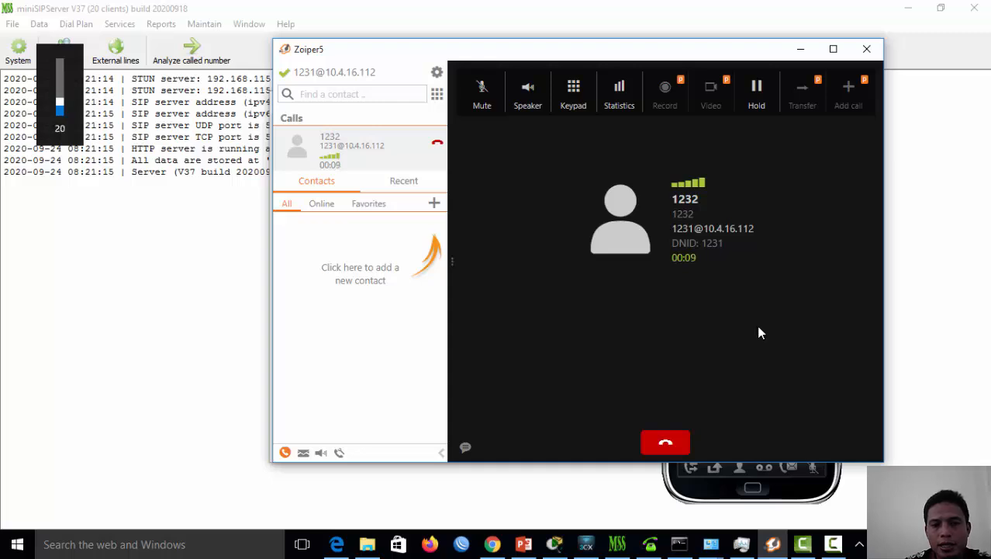
click(675, 447)
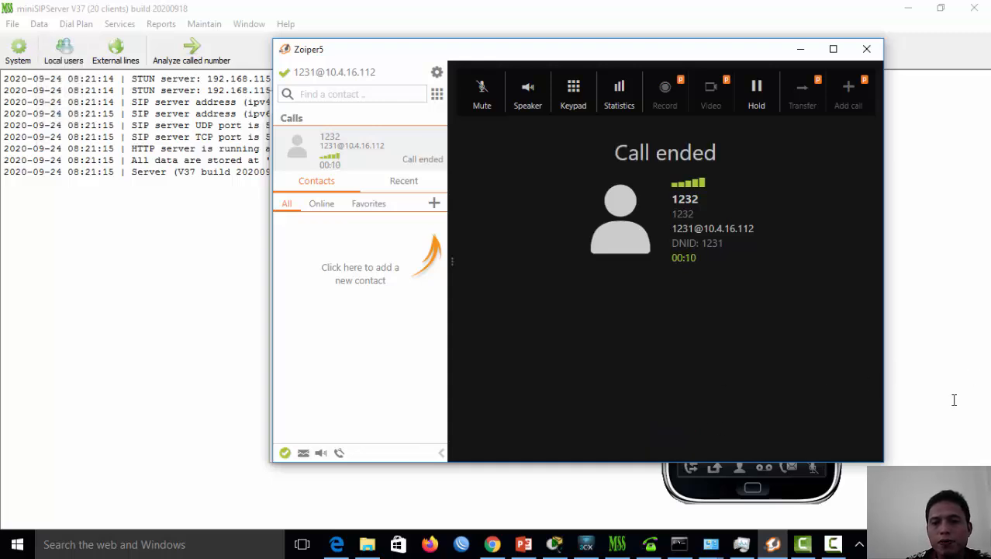
click(819, 497)
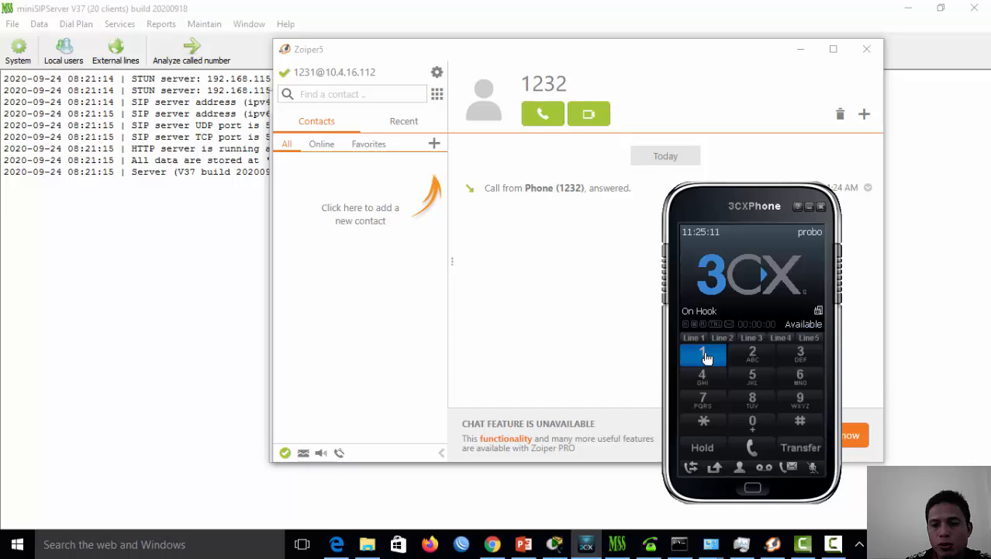
Dial 1233 on 3CXPhone and place the call
click(753, 353)
click(801, 353)
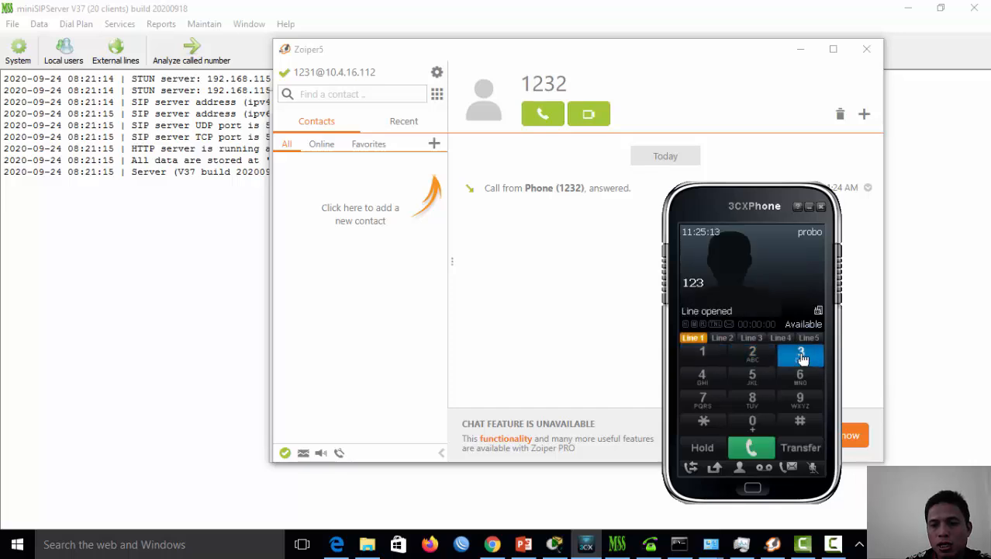
click(801, 353)
click(747, 450)
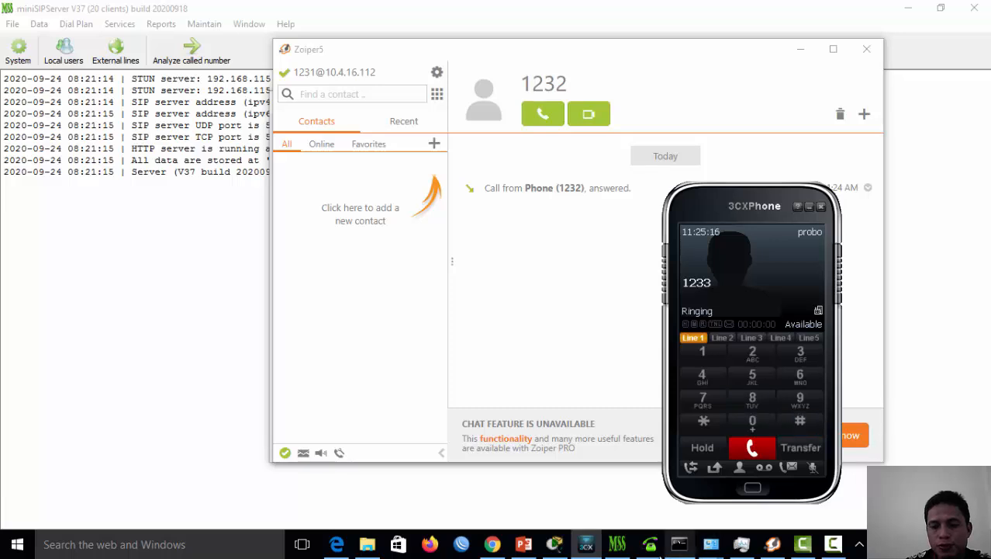
Answer the 1232 call on the mini softphone and end it after 8 seconds
click(651, 547)
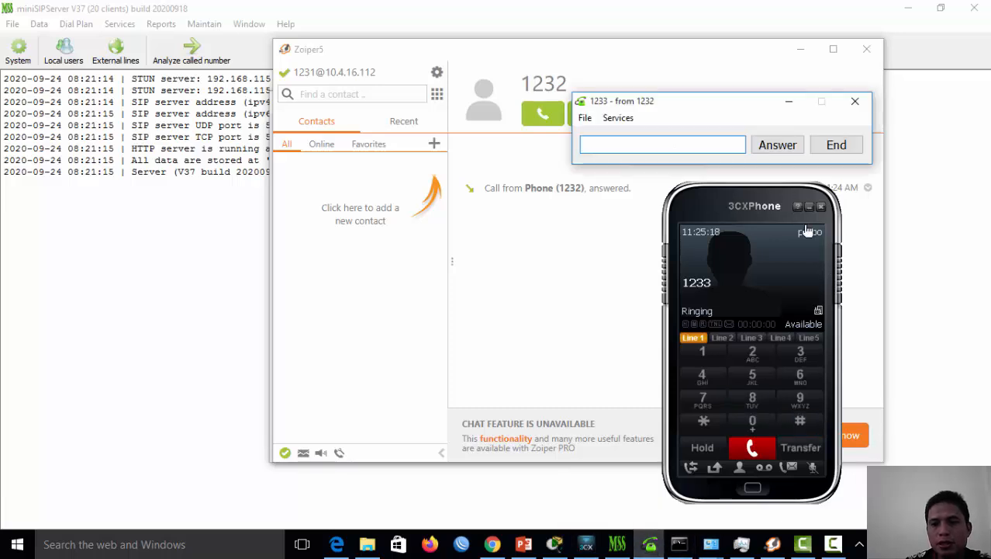
click(780, 148)
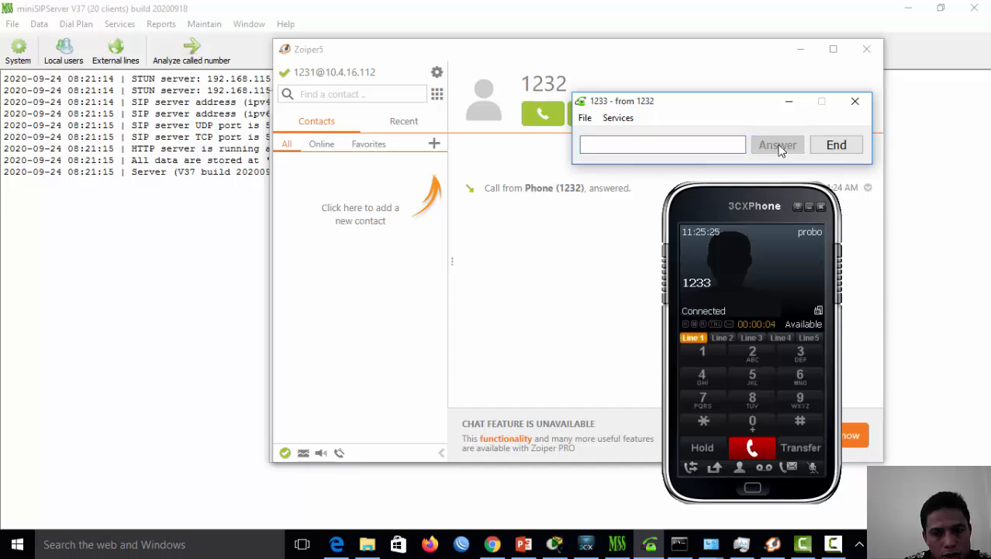
click(845, 147)
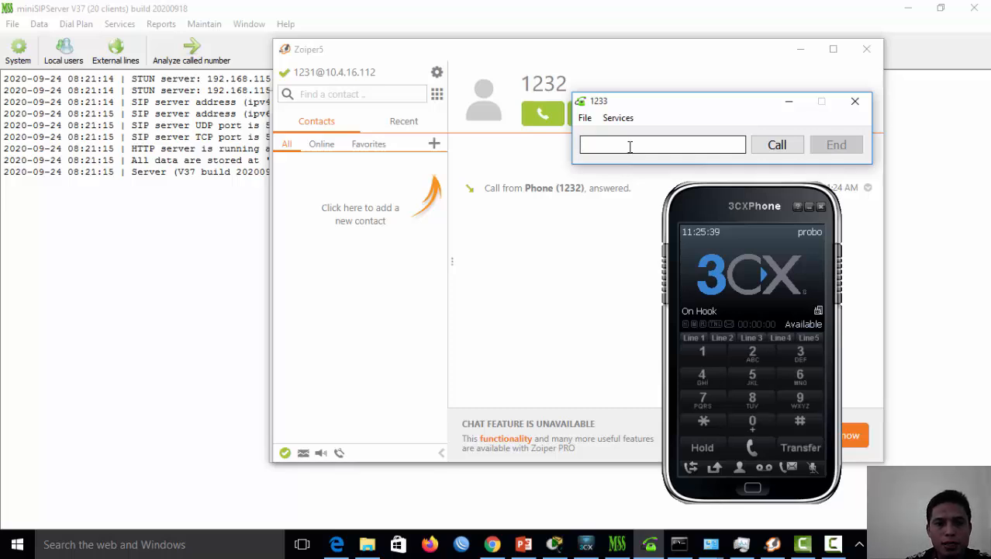
Call 1231 from the 1233 softphone, answer it in Zoiper, and end it after 3 seconds
text(12)
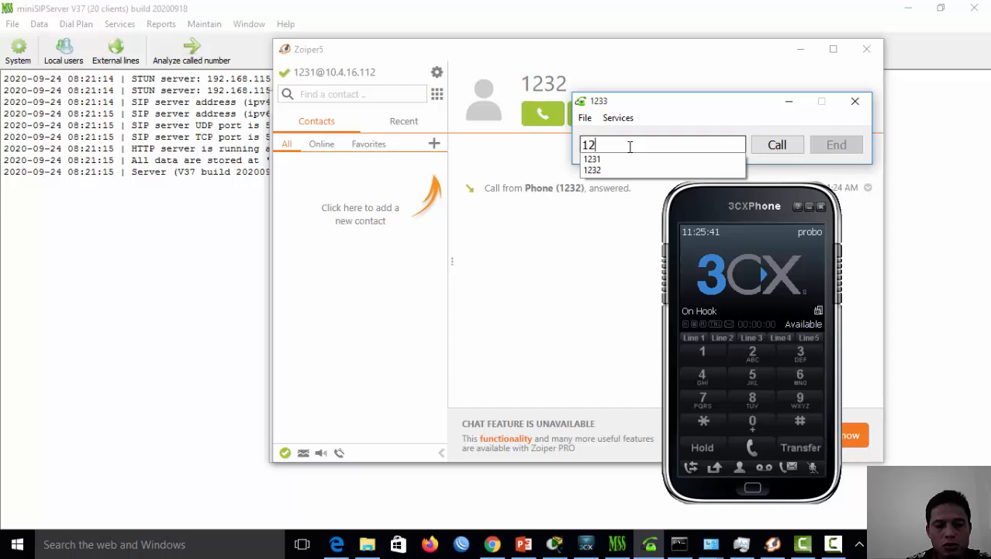
text(31)
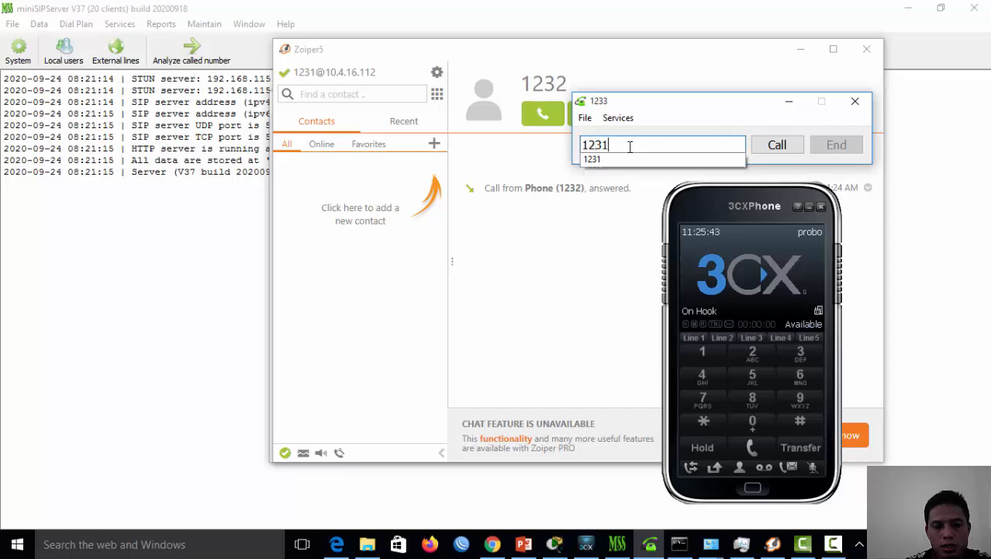
click(779, 146)
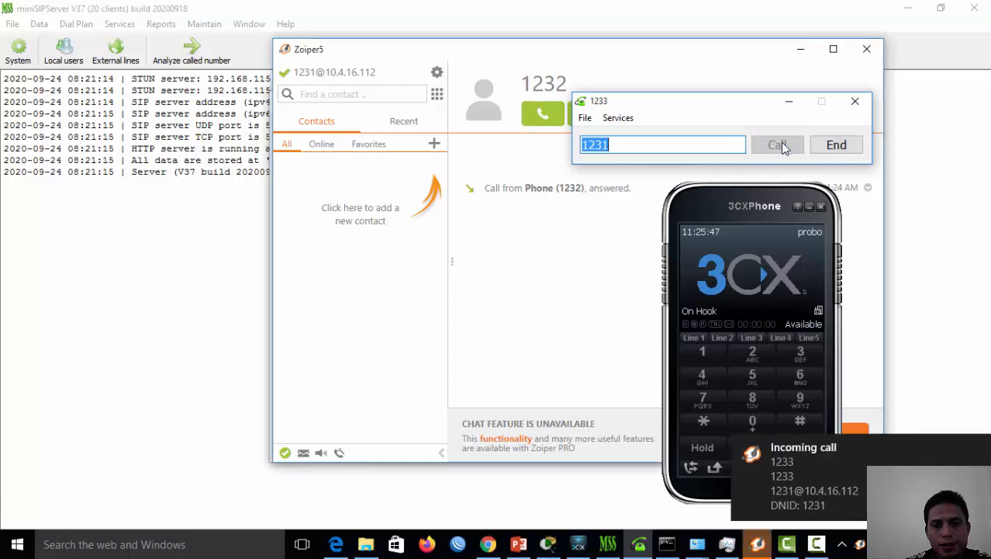
click(759, 545)
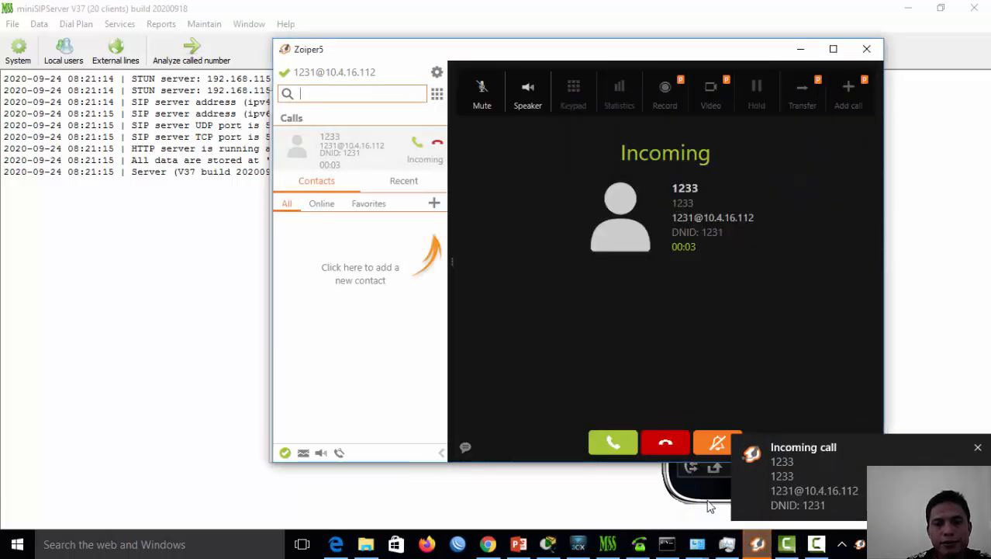
click(612, 445)
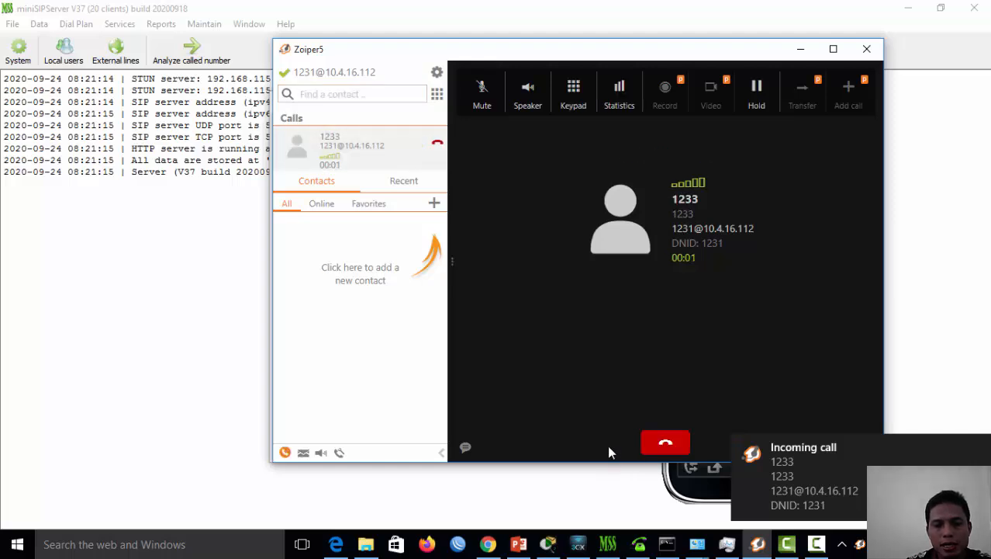
click(650, 546)
click(617, 141)
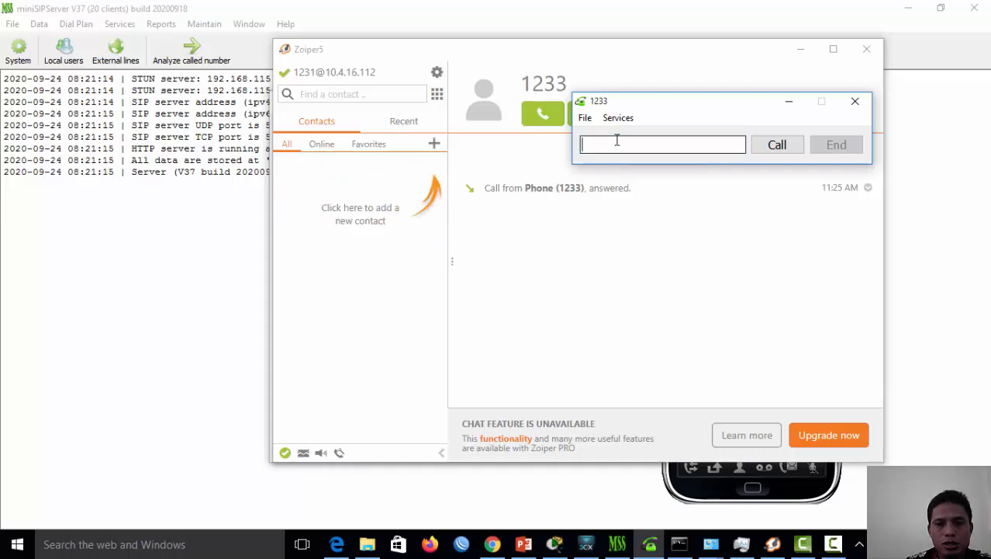
Dial 1232 from the softphone, answer in 3CXPhone, hang up, then review Zoiper and 3CXPhone
text(1232)
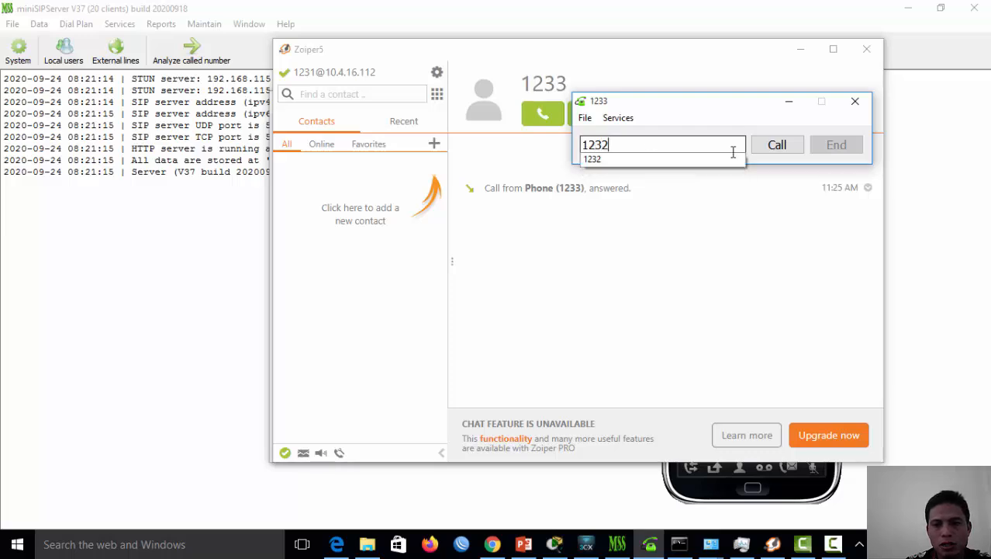
click(776, 145)
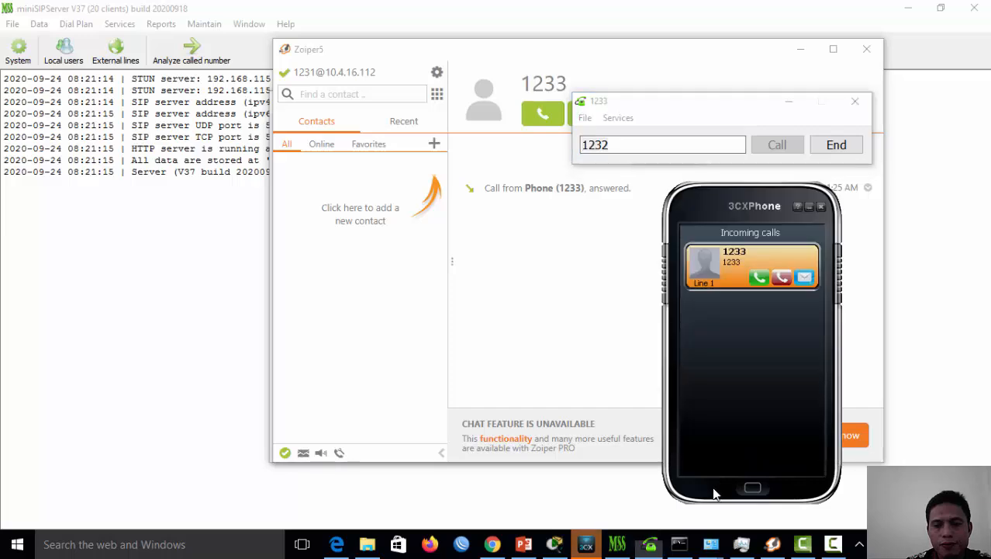
click(759, 279)
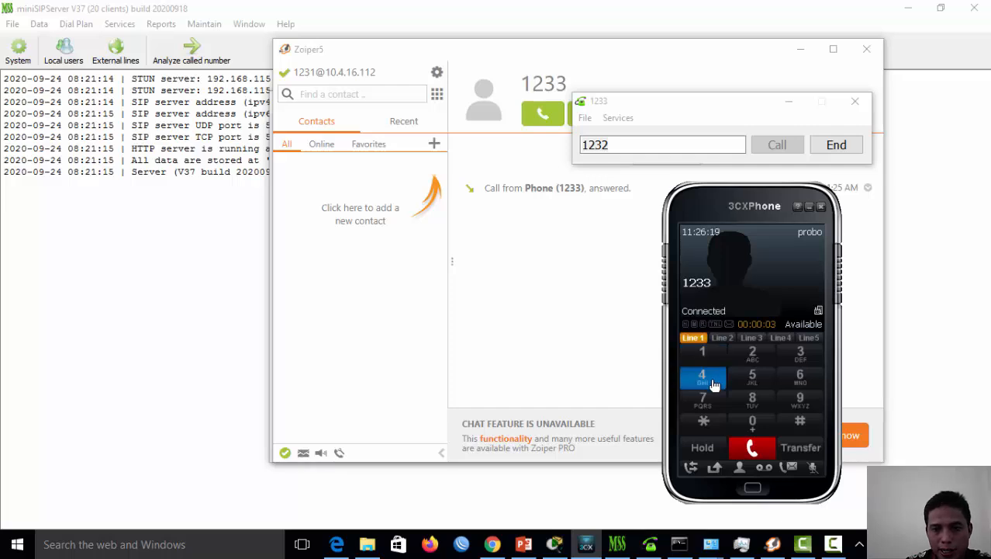
click(759, 454)
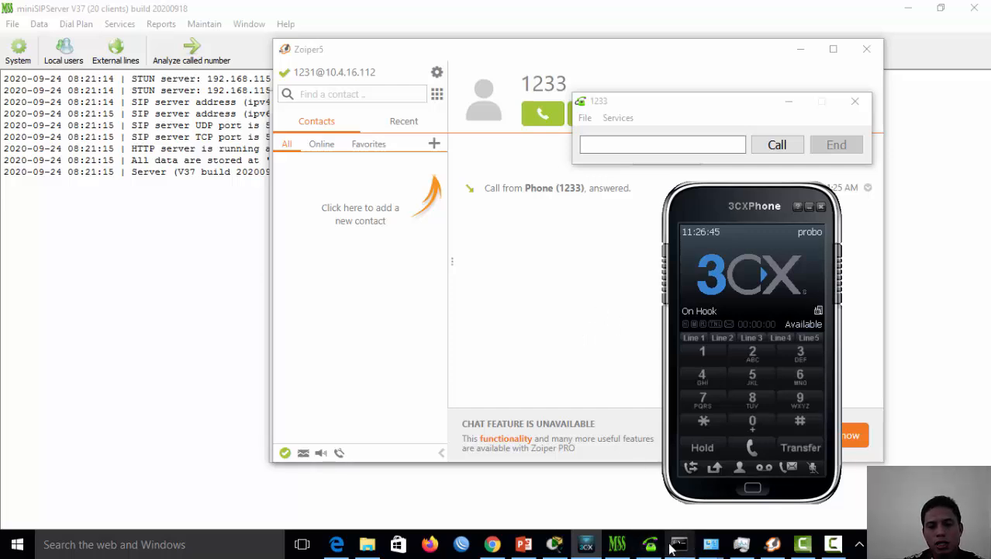
click(771, 544)
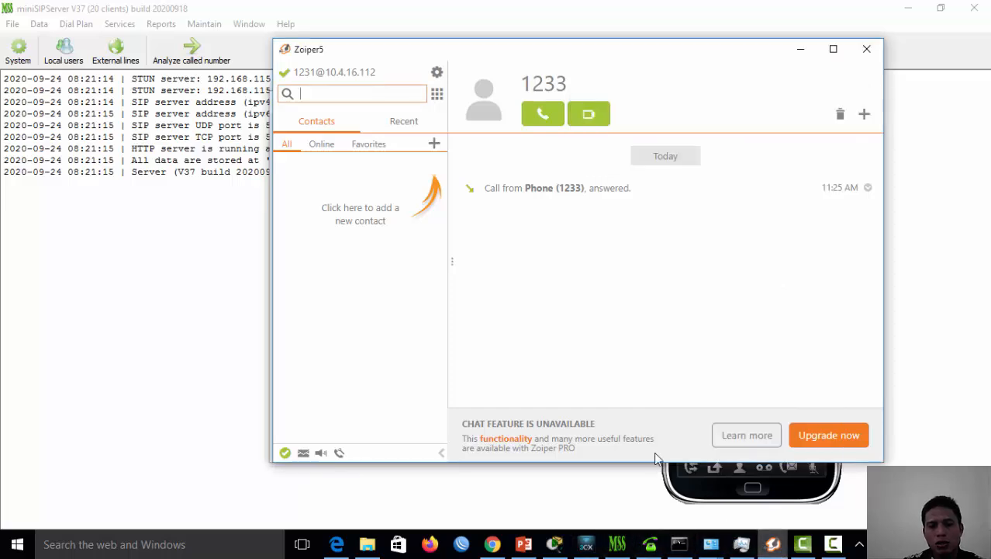
click(697, 495)
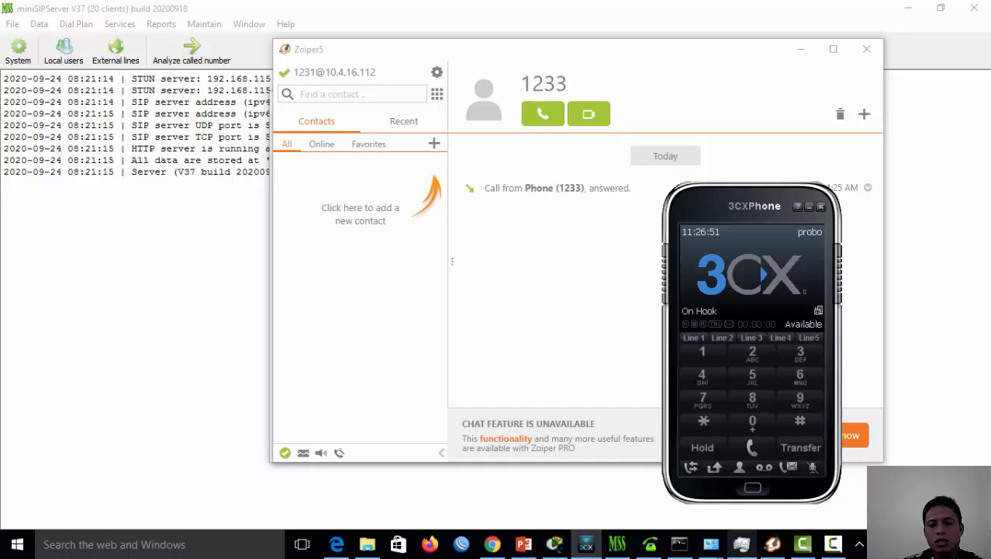
Show miniSIPServer's Local users list with 1231, 1232 and 1233 registered, alongside the softphone dialer
click(617, 543)
click(651, 544)
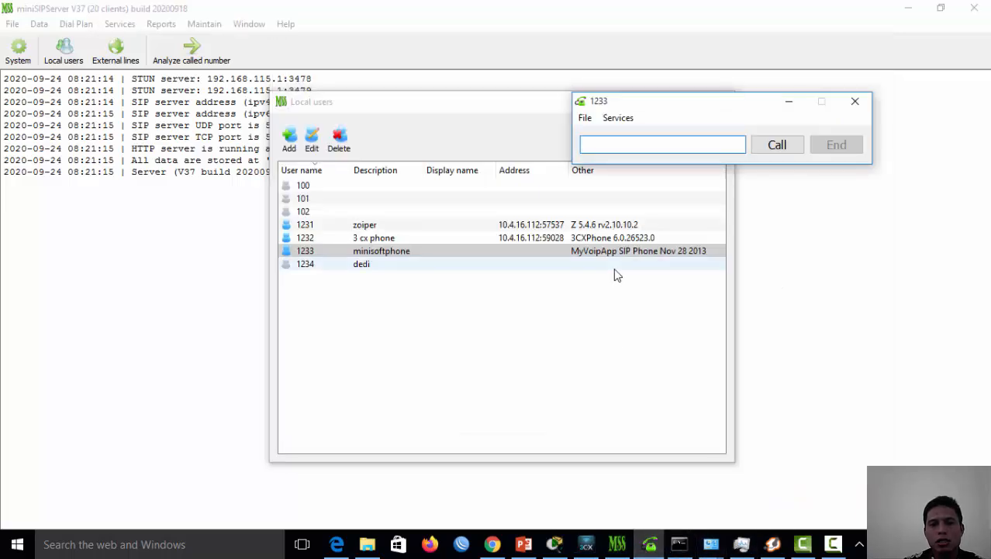